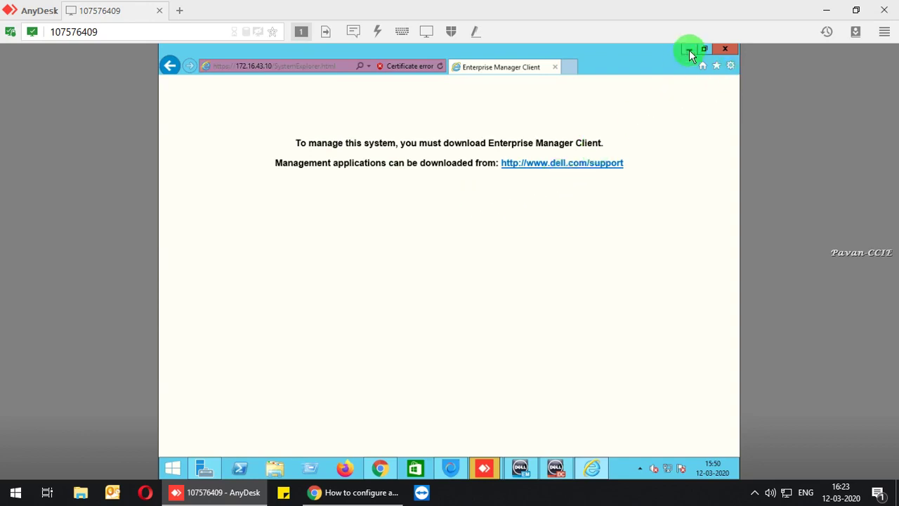
# Hide the browser and open Command Prompt at the drive root with cd\.
pyautogui.click(689, 50)
pyautogui.press('super+r')
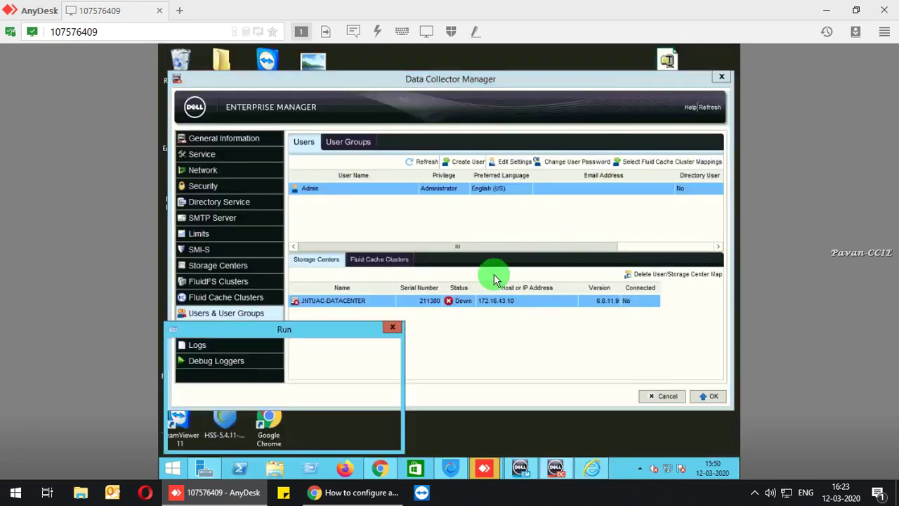
pyautogui.press('Return')
pyautogui.write('c')
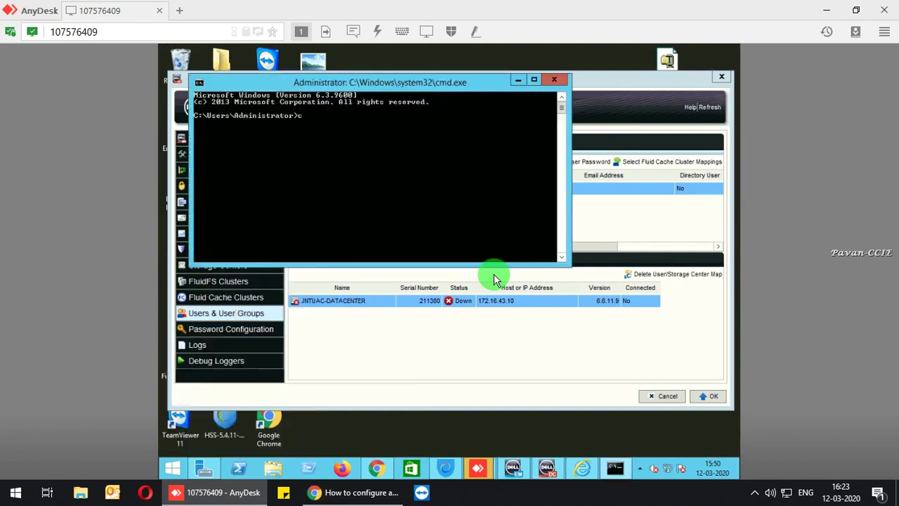
pyautogui.write('d\\')
pyautogui.press('Return')
# Run ipconfig, review the adapter output showing 172.16.43.31, then minimize the console.
pyautogui.write('ipconfig')
pyautogui.press('Return')
pyautogui.scroll(10, 438, 197)
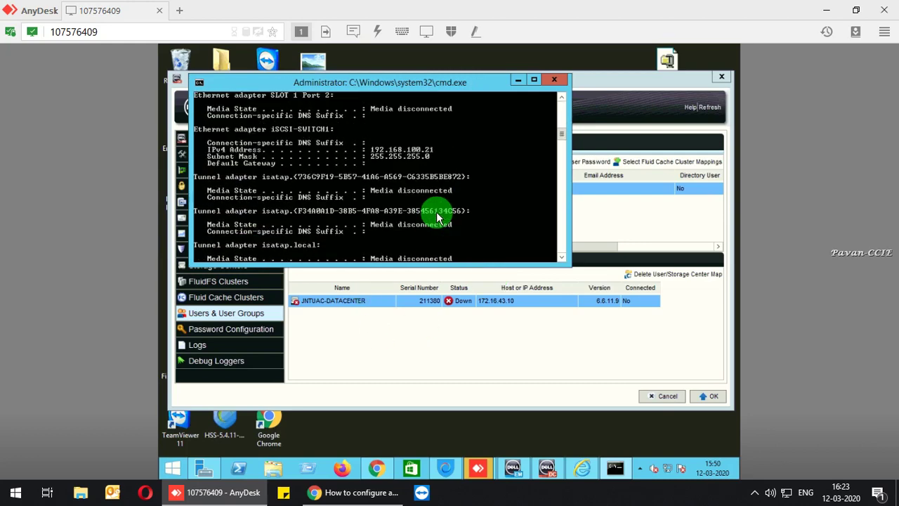
pyautogui.scroll(8, 438, 218)
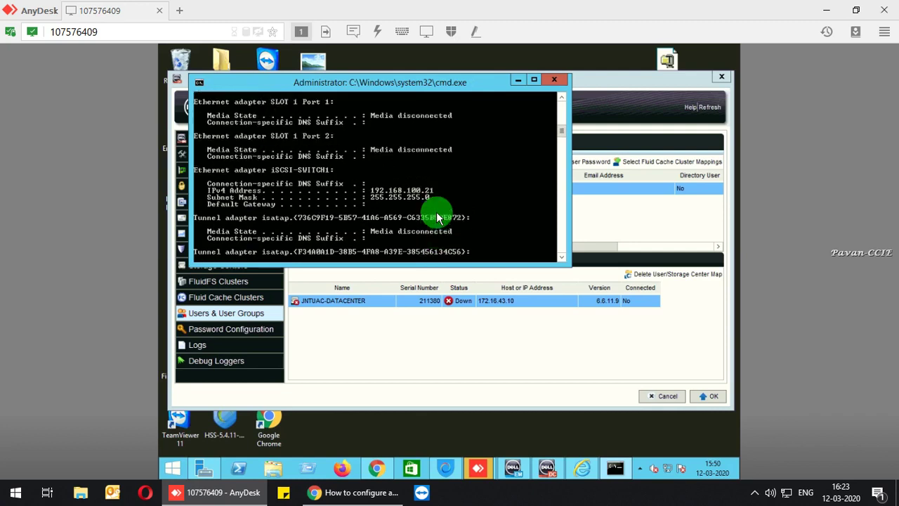
pyautogui.scroll(2, 436, 217)
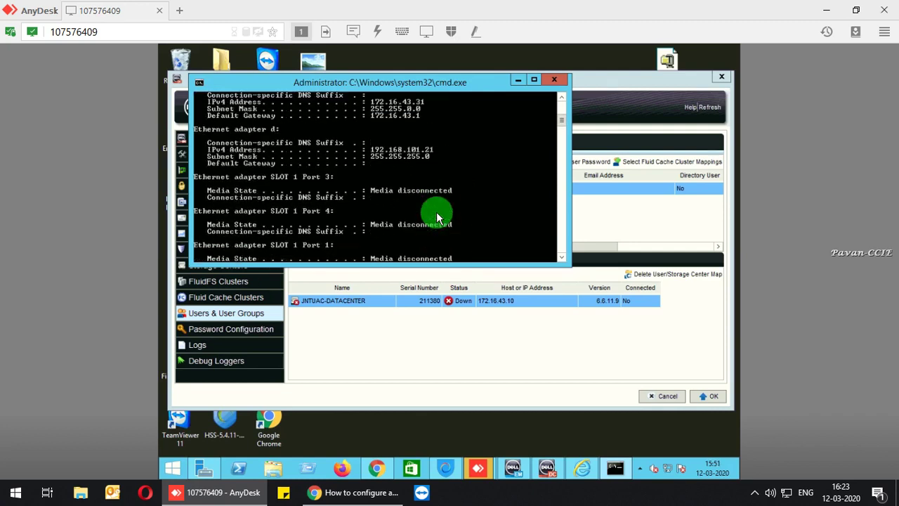
pyautogui.scroll(2, 436, 218)
pyautogui.scroll(2, 436, 218)
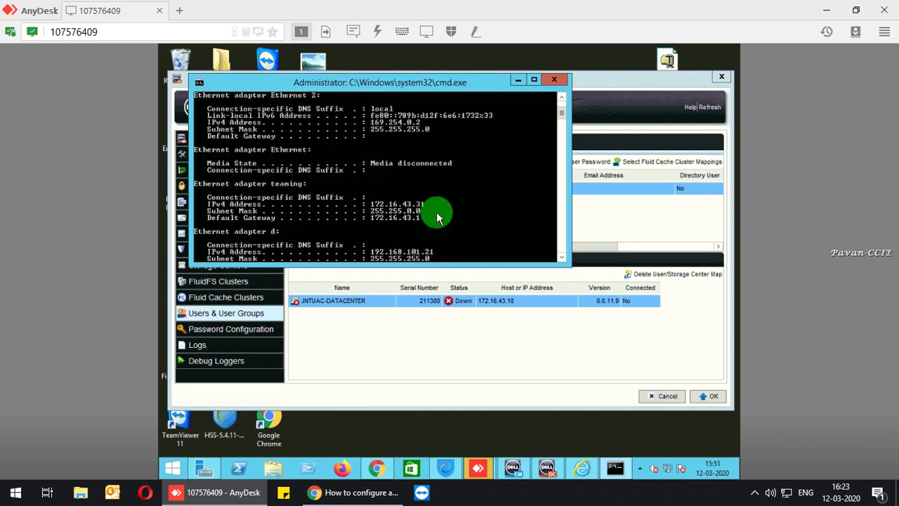
pyautogui.scroll(3, 438, 218)
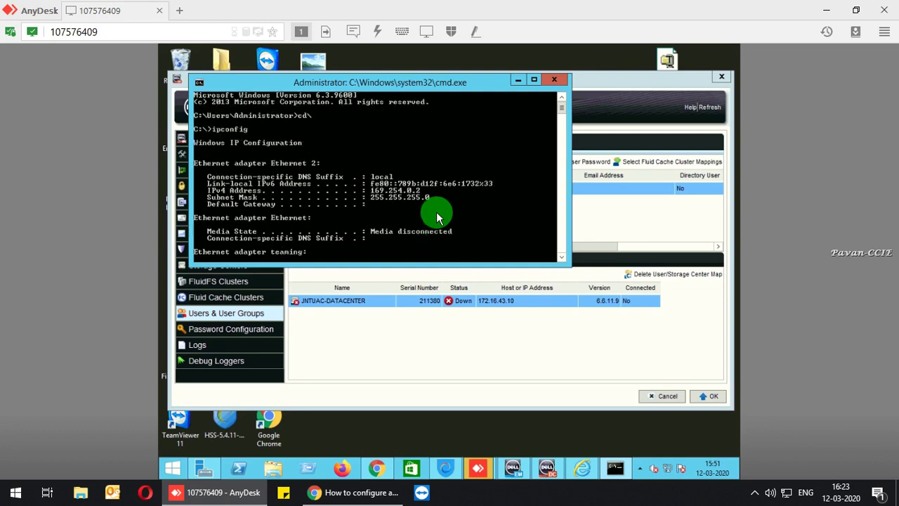
pyautogui.scroll(-4, 436, 218)
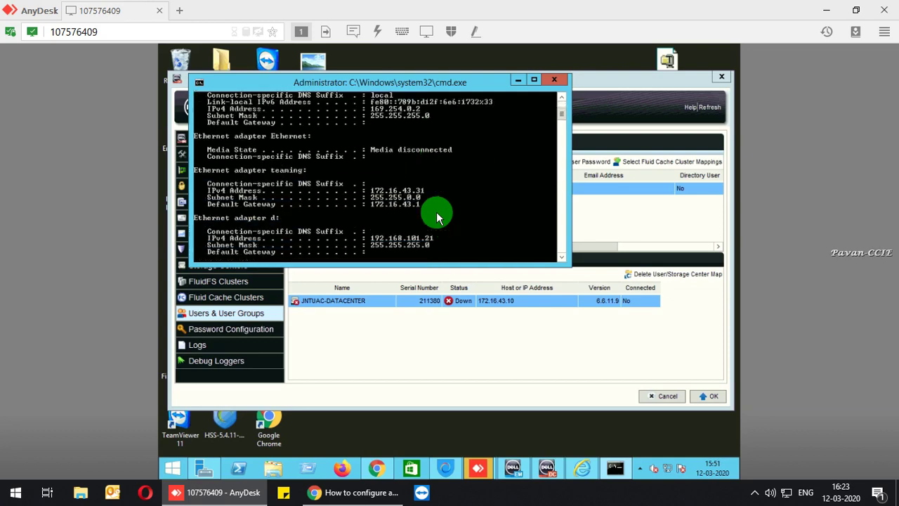
pyautogui.scroll(-1, 436, 218)
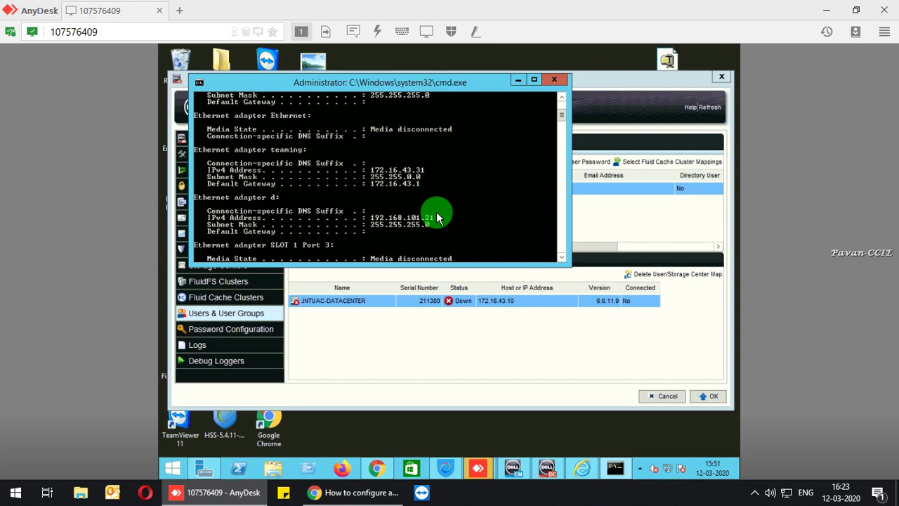
pyautogui.click(516, 80)
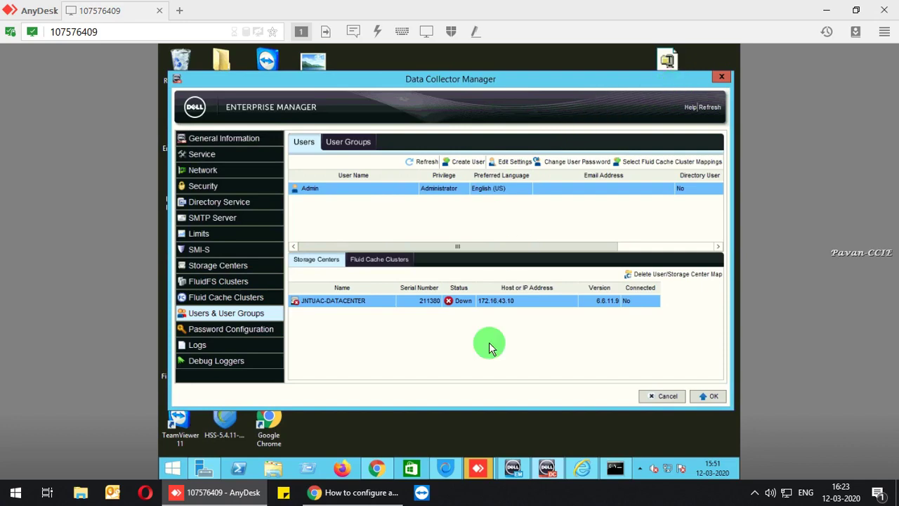
pyautogui.click(378, 467)
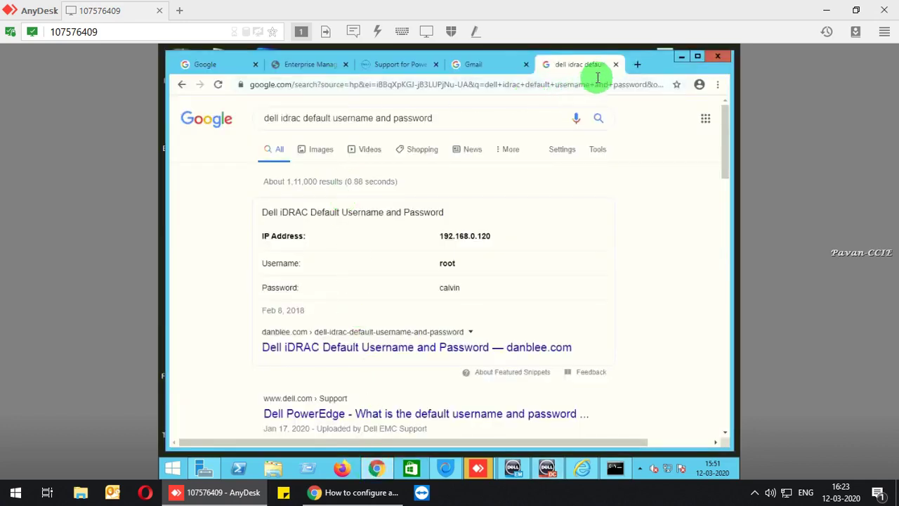
pyautogui.click(636, 65)
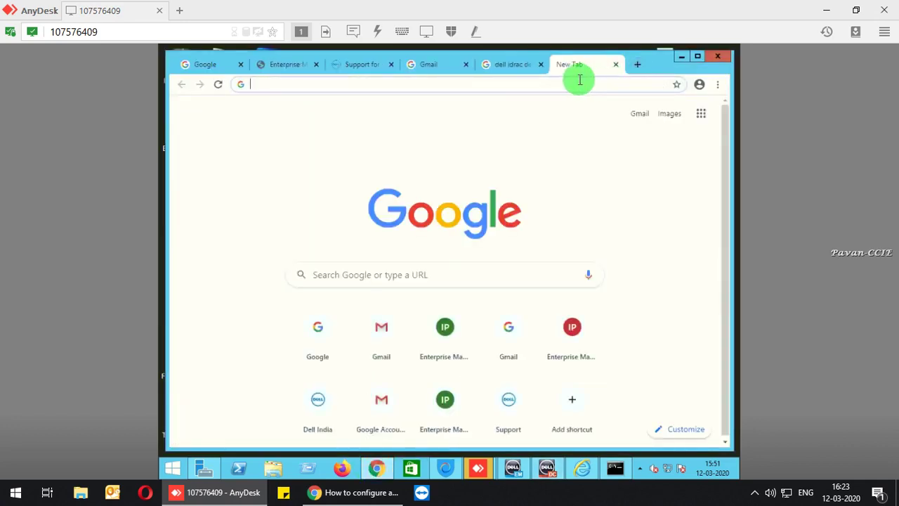
pyautogui.write('http')
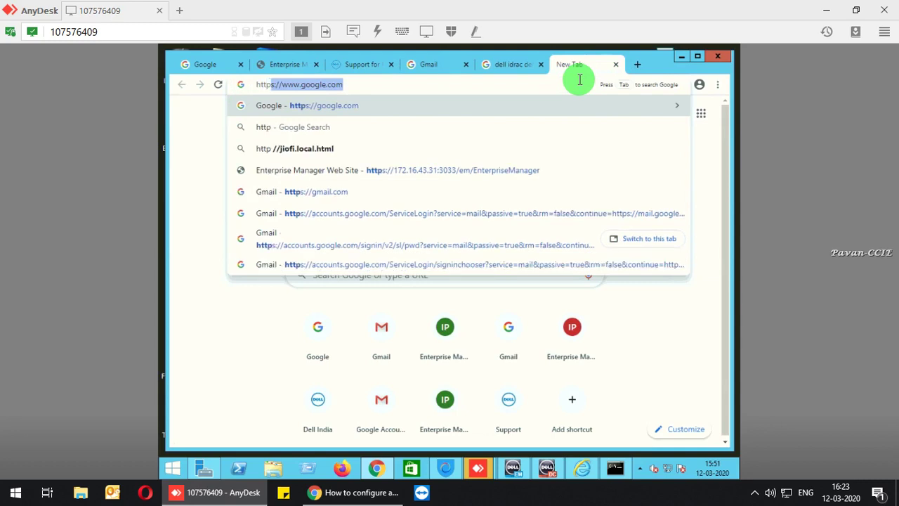
pyautogui.write('s://')
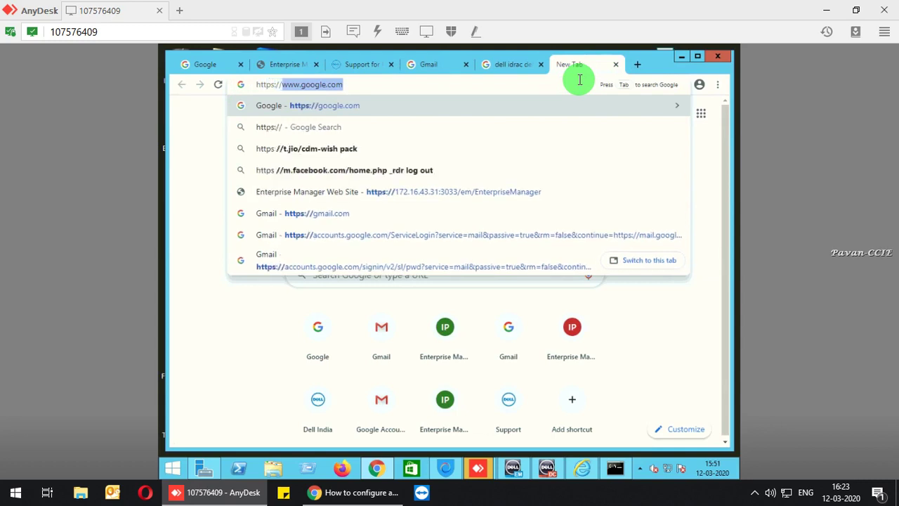
pyautogui.write('172.16')
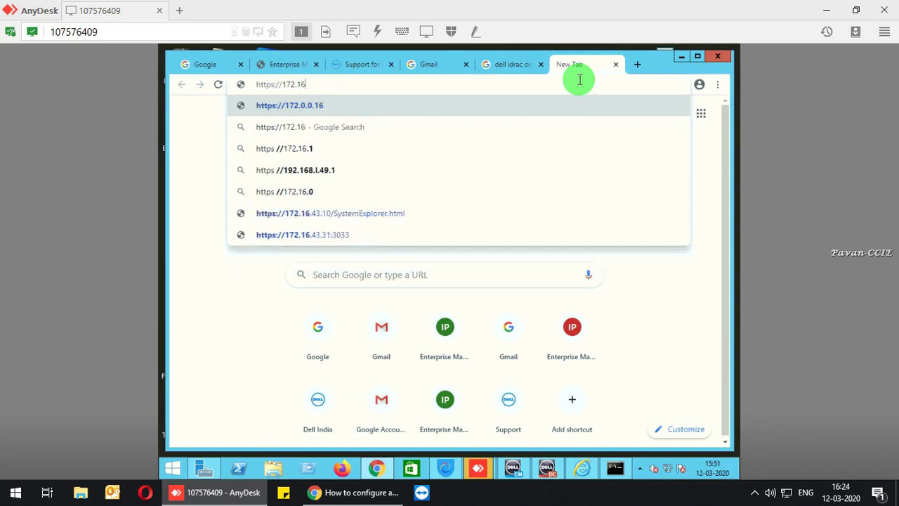
pyautogui.write('.1')
pyautogui.press('BackSpace')
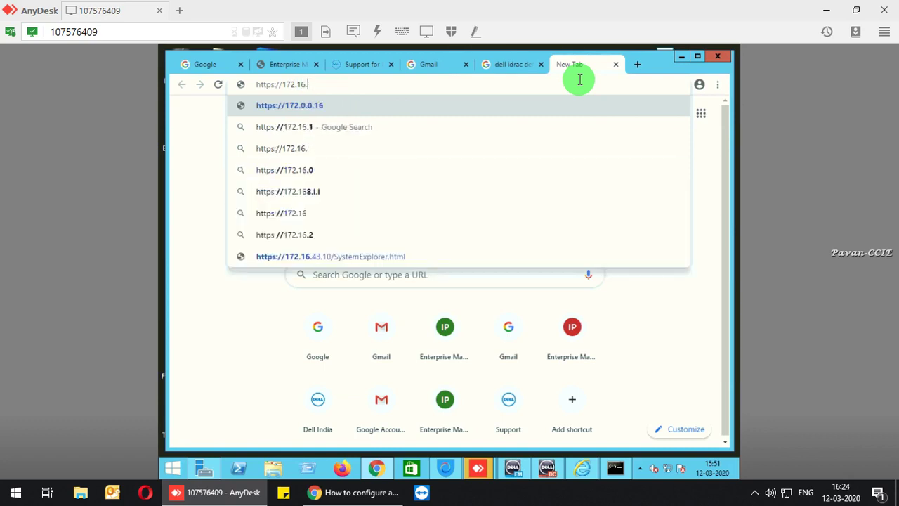
pyautogui.write('43.10')
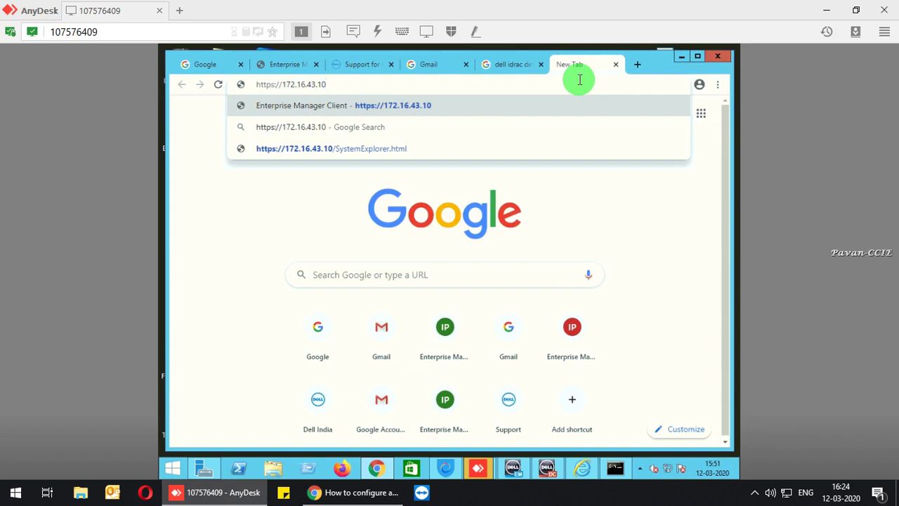
pyautogui.press('Return')
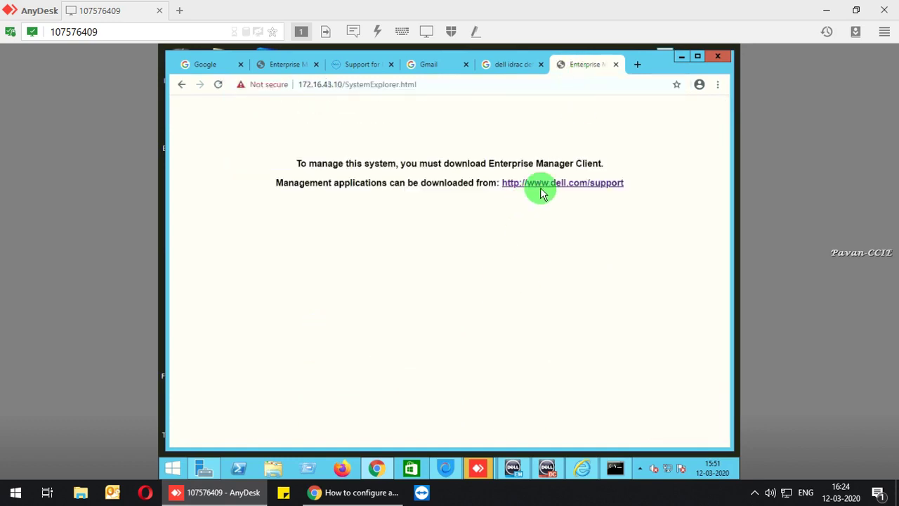
pyautogui.click(681, 57)
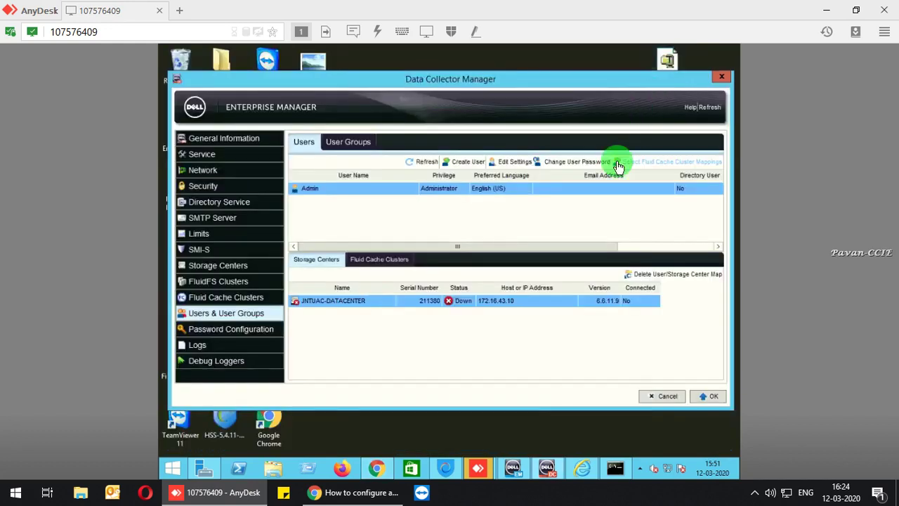
# Review the storage center up/down entries on the Logs page, then switch to Debug Loggers.
pyautogui.click(197, 347)
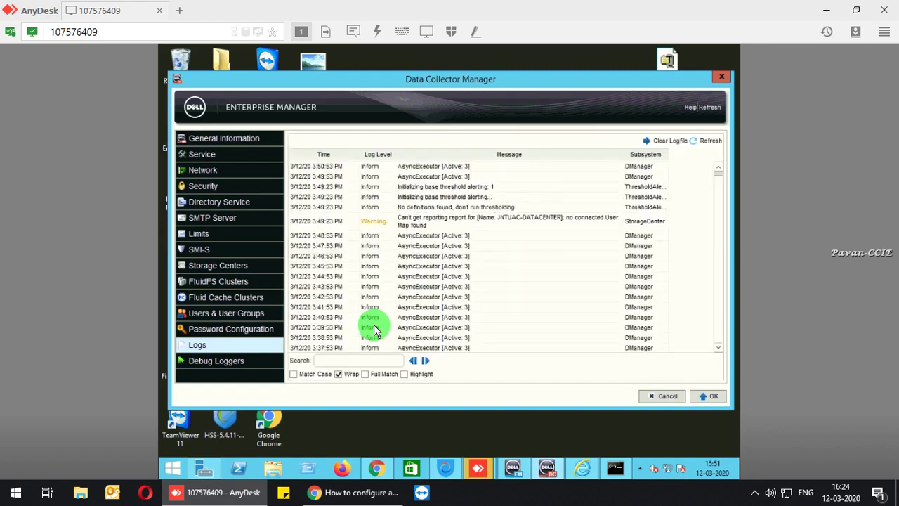
pyautogui.scroll(-10, 375, 330)
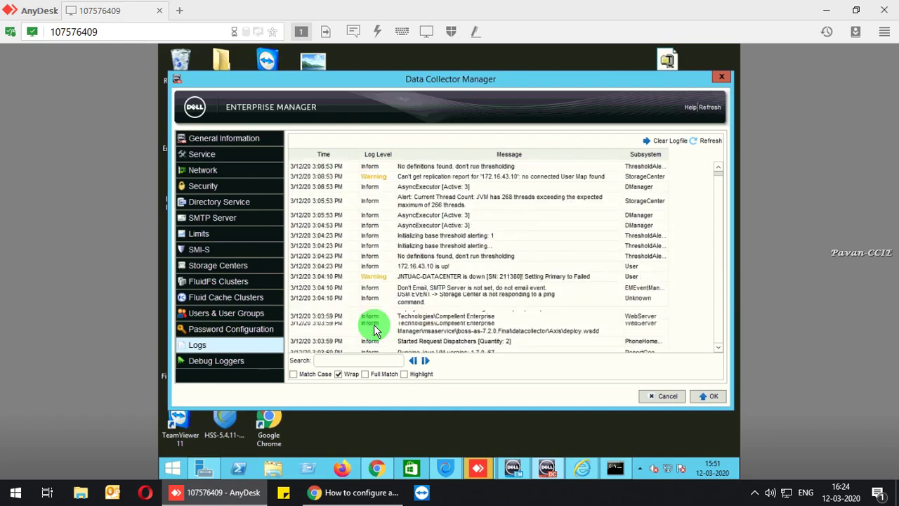
pyautogui.scroll(-10, 374, 330)
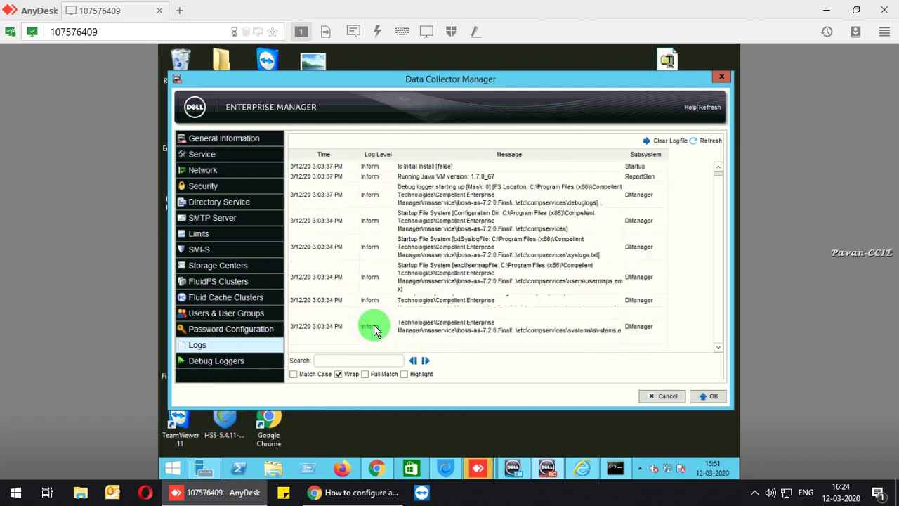
pyautogui.click(235, 361)
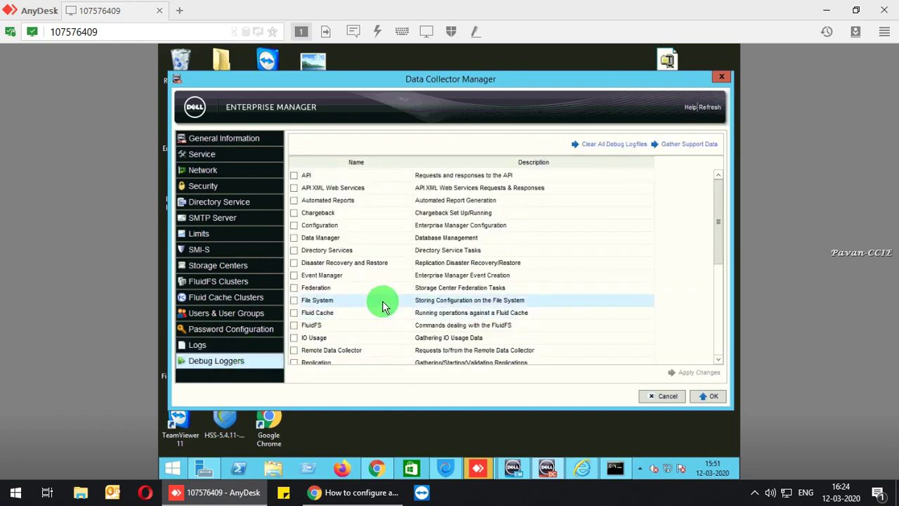
# Open the support data gathering options and close them without gathering.
pyautogui.scroll(-5, 383, 307)
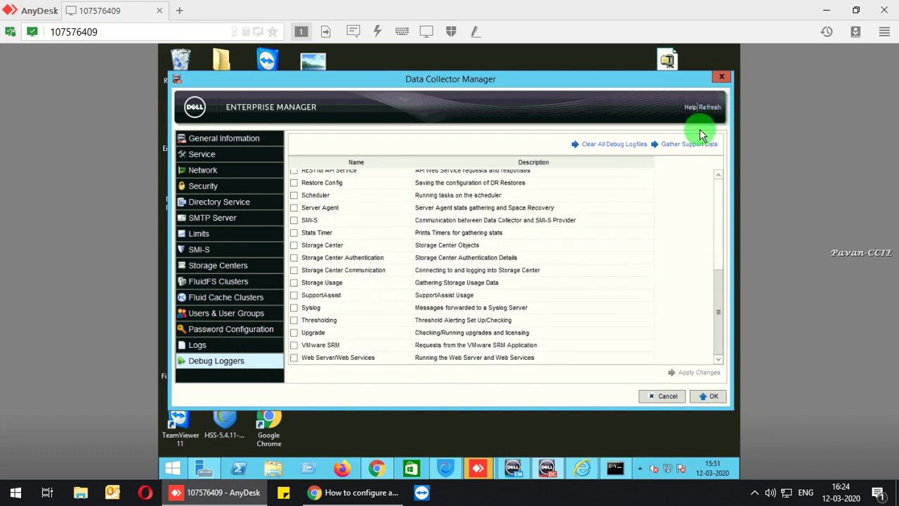
pyautogui.click(683, 145)
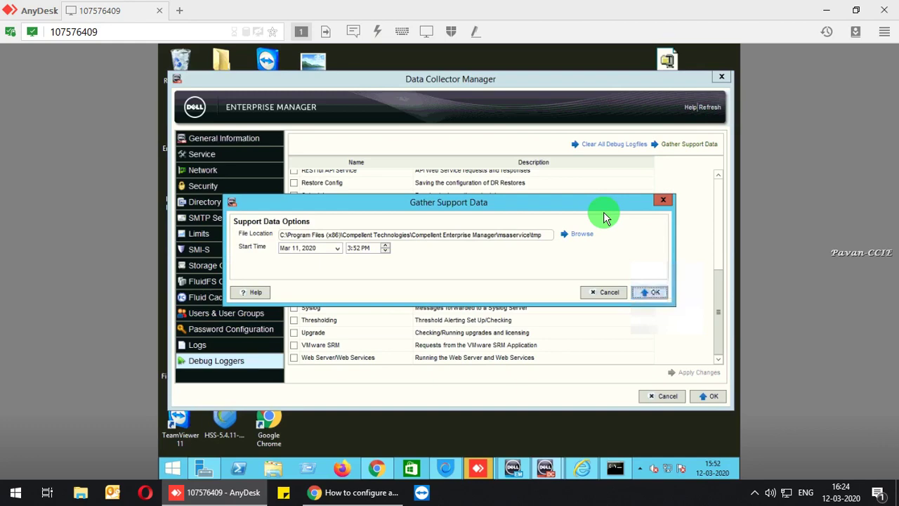
pyautogui.click(659, 202)
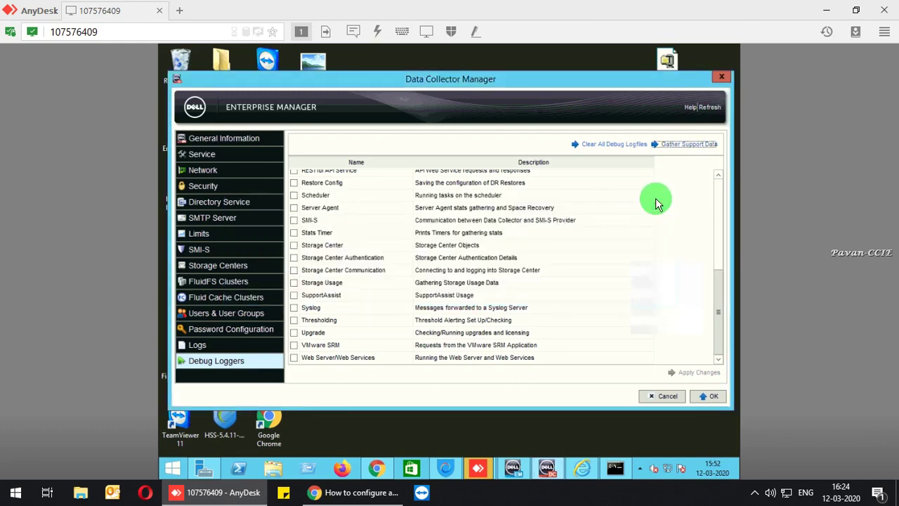
pyautogui.scroll(6, 419, 321)
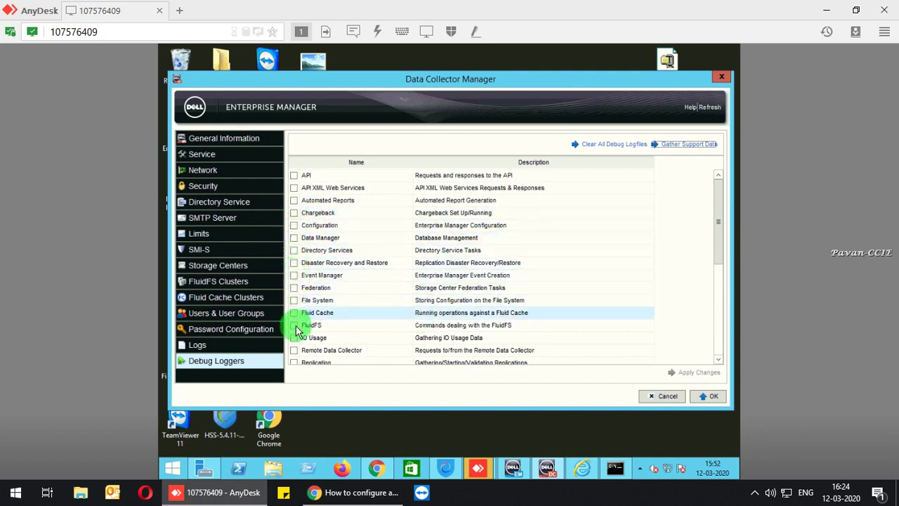
pyautogui.scroll(-1, 301, 353)
pyautogui.scroll(-2, 298, 352)
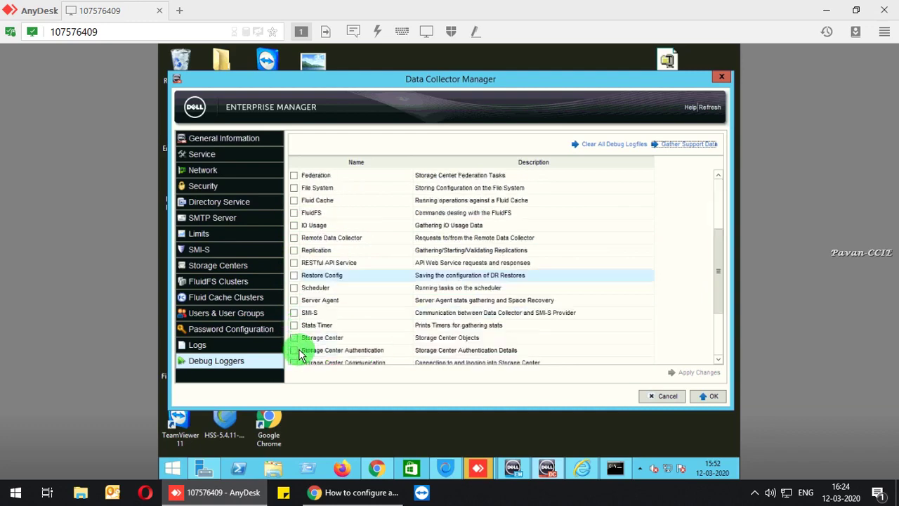
pyautogui.scroll(3, 295, 351)
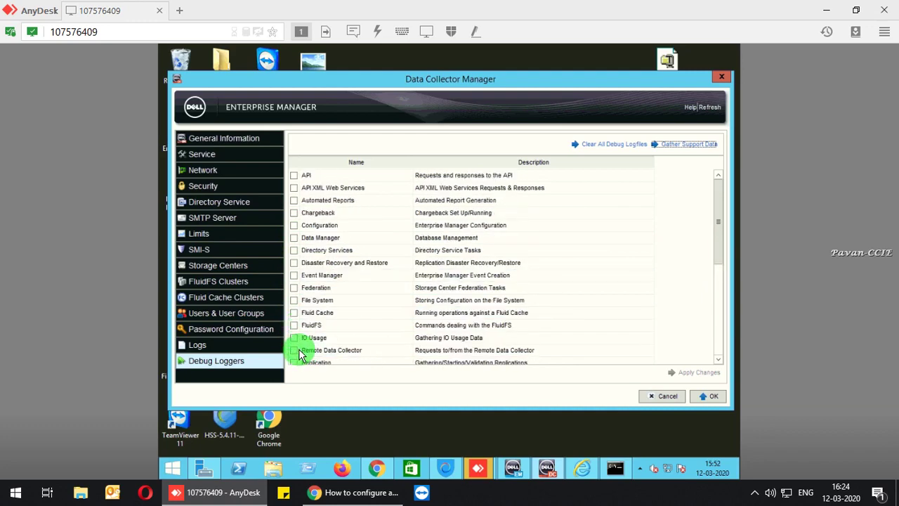
# Enable the debug loggers from API through Remote Data Collector.
pyautogui.click(295, 175)
pyautogui.click(294, 187)
pyautogui.click(295, 201)
pyautogui.click(294, 212)
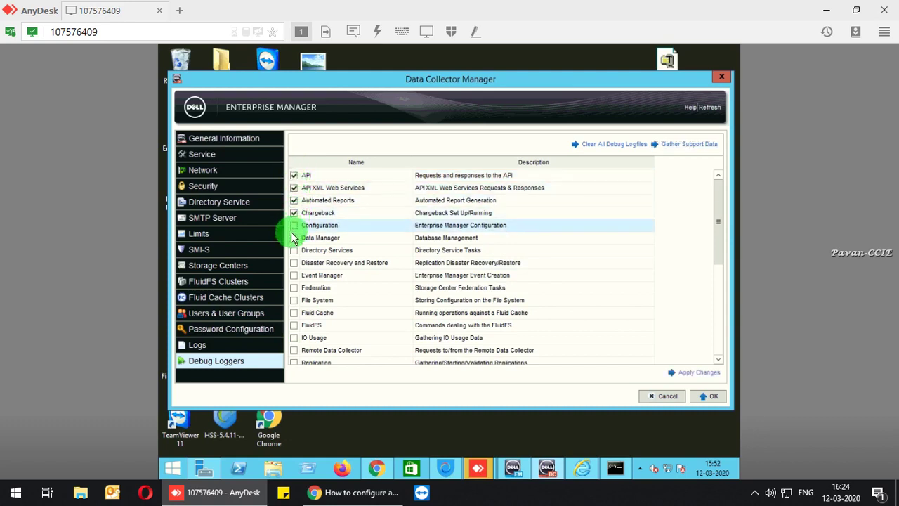
pyautogui.click(295, 226)
pyautogui.click(294, 238)
pyautogui.click(294, 263)
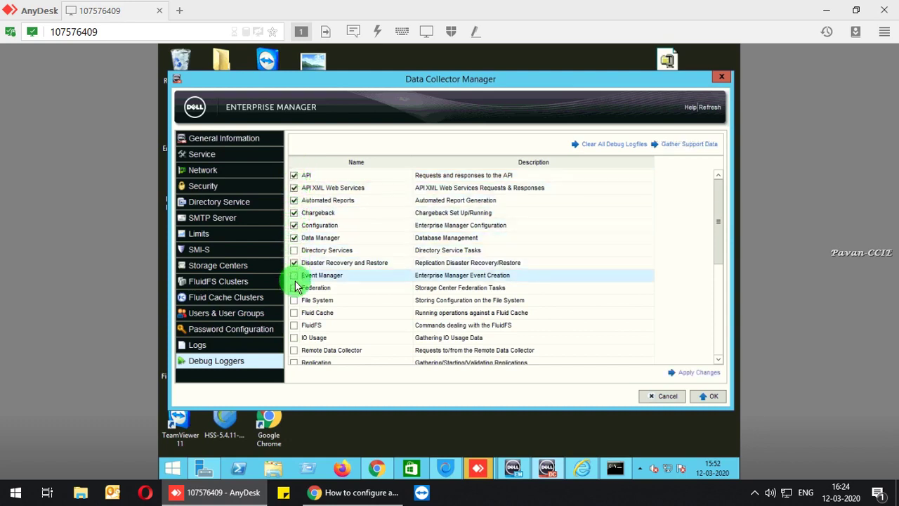
pyautogui.click(294, 275)
pyautogui.click(294, 250)
pyautogui.click(294, 287)
pyautogui.click(294, 300)
pyautogui.click(294, 313)
pyautogui.click(294, 325)
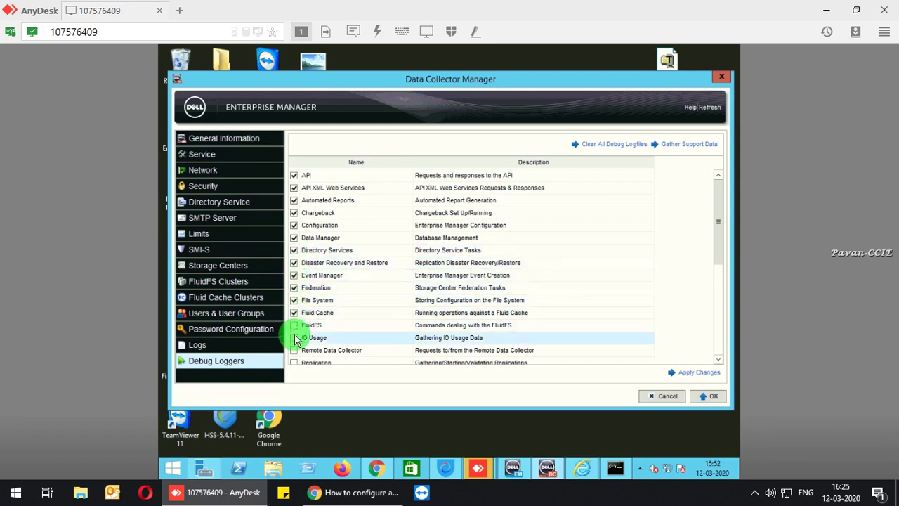
pyautogui.click(294, 337)
pyautogui.click(294, 350)
# Enable the debug loggers from Replication through SupportAssist.
pyautogui.scroll(-1, 298, 344)
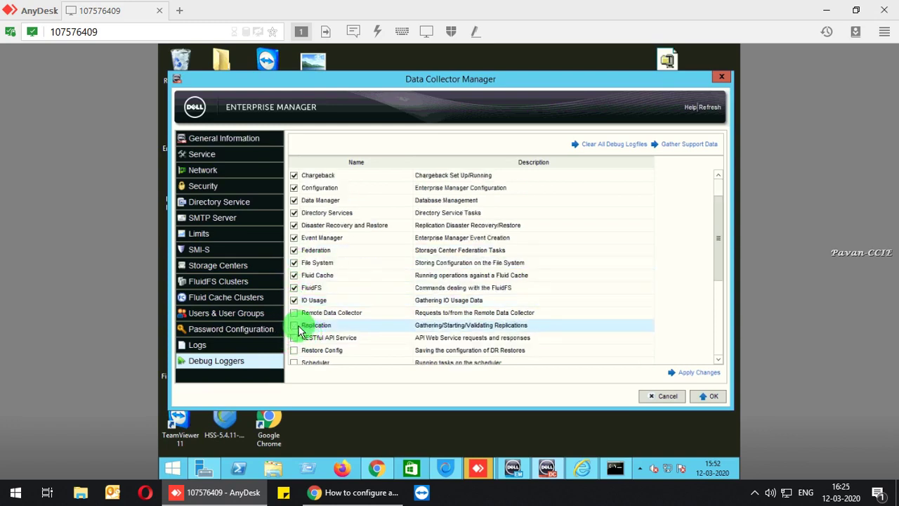
pyautogui.click(294, 325)
pyautogui.click(294, 338)
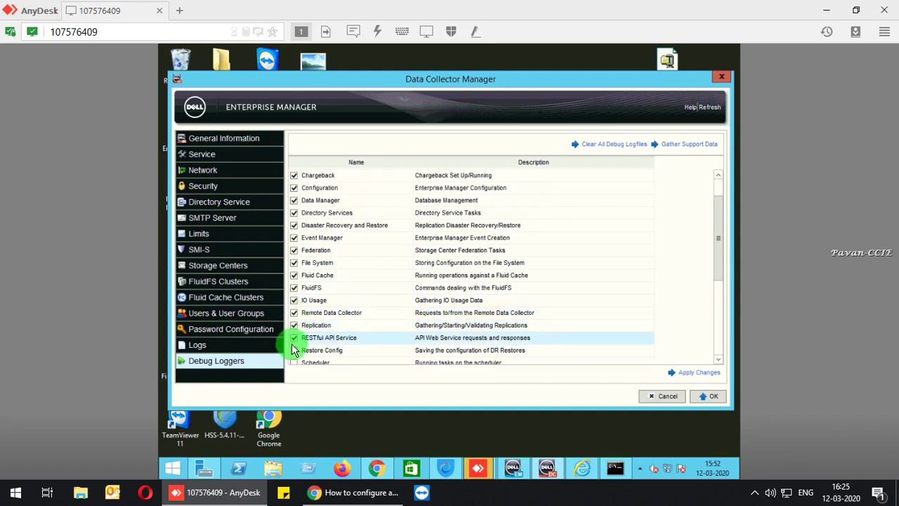
pyautogui.click(294, 350)
pyautogui.scroll(-3, 303, 317)
pyautogui.click(294, 250)
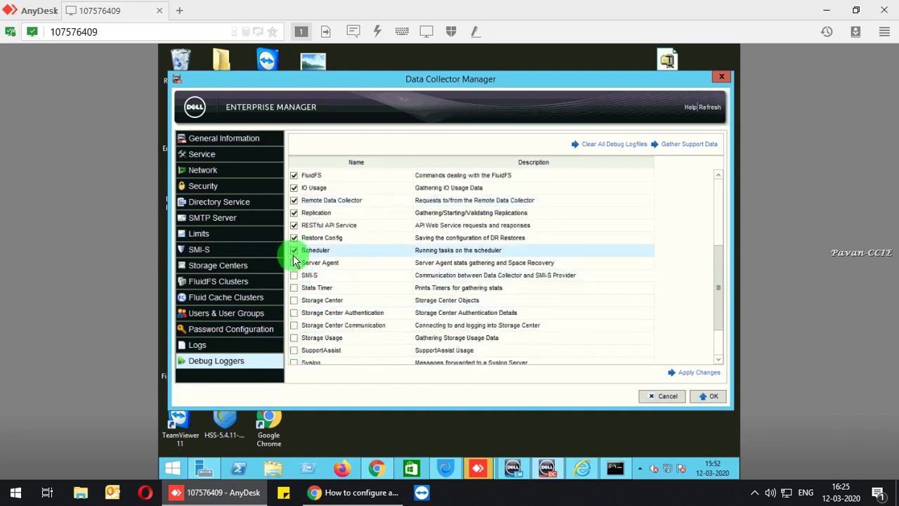
pyautogui.click(295, 263)
pyautogui.click(295, 275)
pyautogui.click(294, 287)
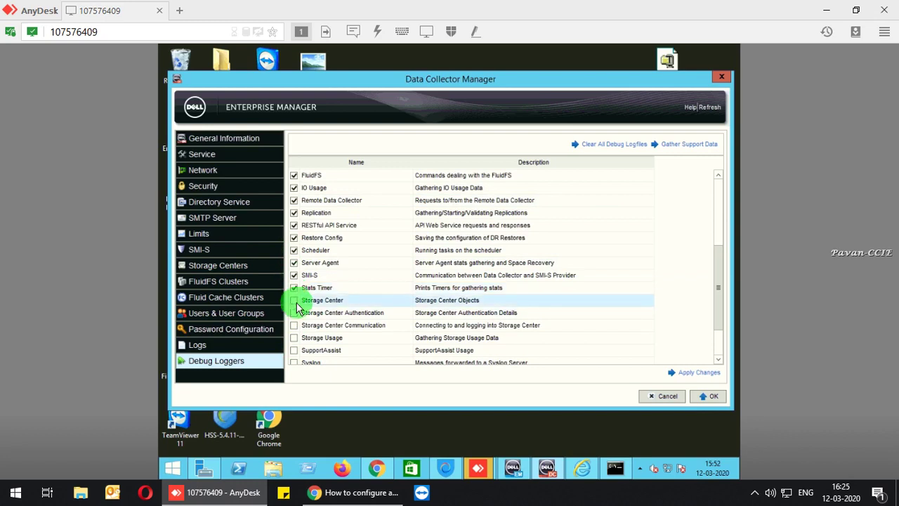
pyautogui.click(295, 299)
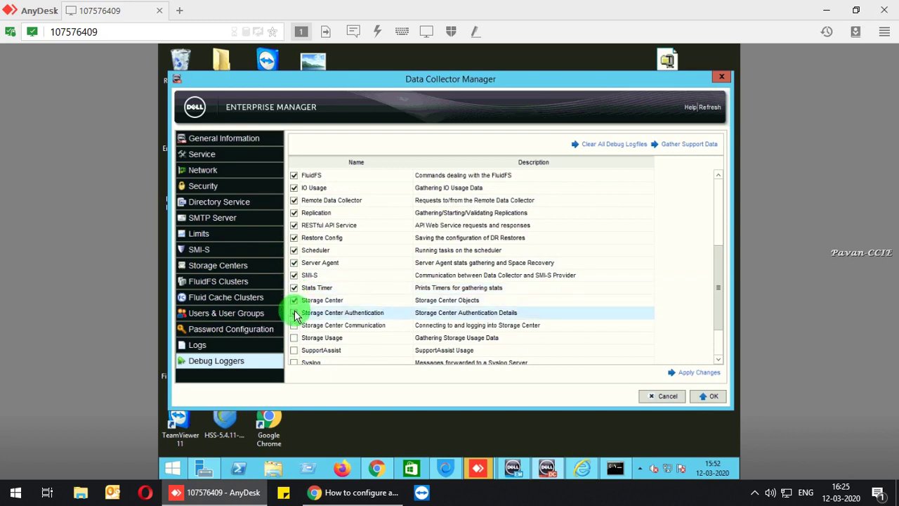
pyautogui.click(294, 312)
pyautogui.click(294, 325)
pyautogui.click(294, 337)
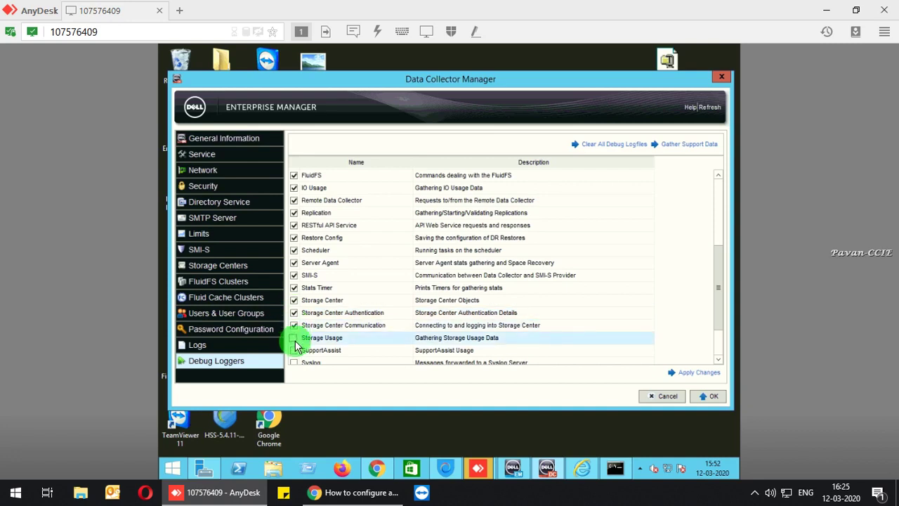
pyautogui.click(294, 350)
# Enable the Syslog, Thresholding, Upgrade, VMware SRM and Web Server/Web Services loggers.
pyautogui.scroll(-2, 295, 350)
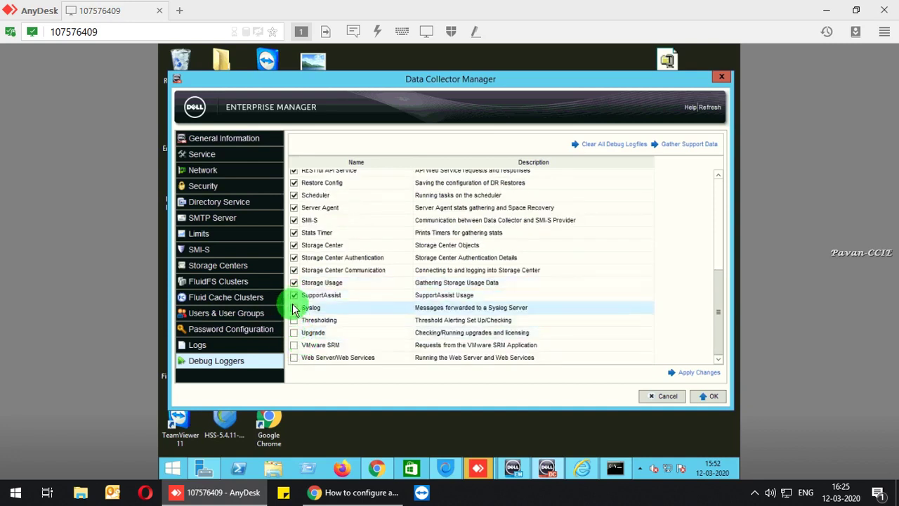
pyautogui.click(294, 308)
pyautogui.click(294, 320)
pyautogui.click(294, 332)
pyautogui.click(295, 345)
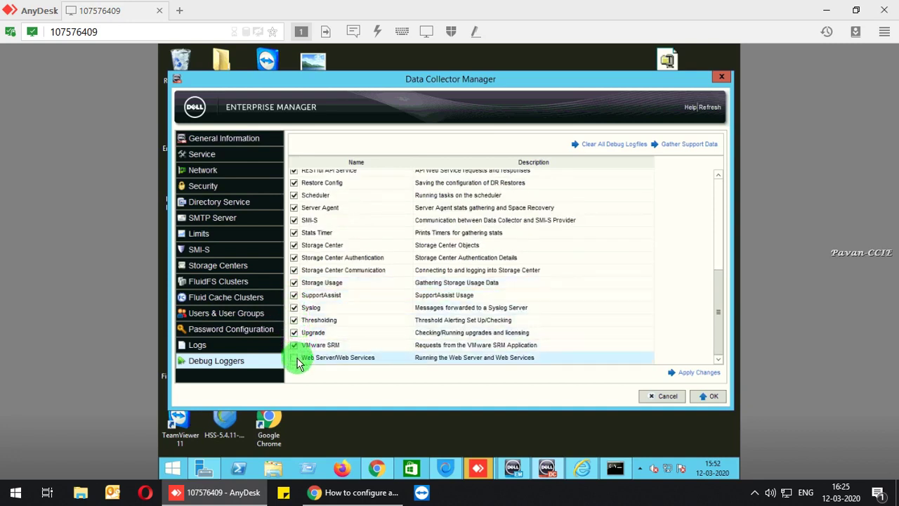
pyautogui.click(294, 357)
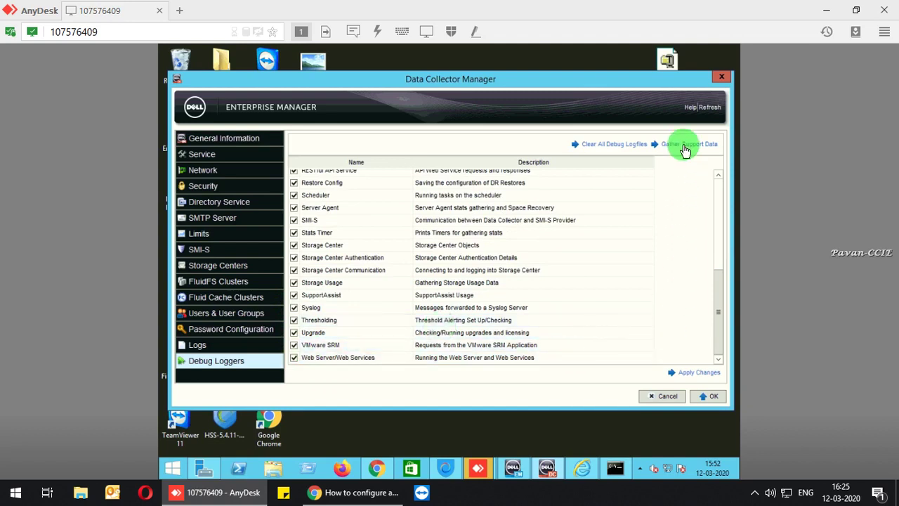
# Gather support data into storageserver.emzip on the Desktop and close the window once finished.
pyautogui.click(685, 146)
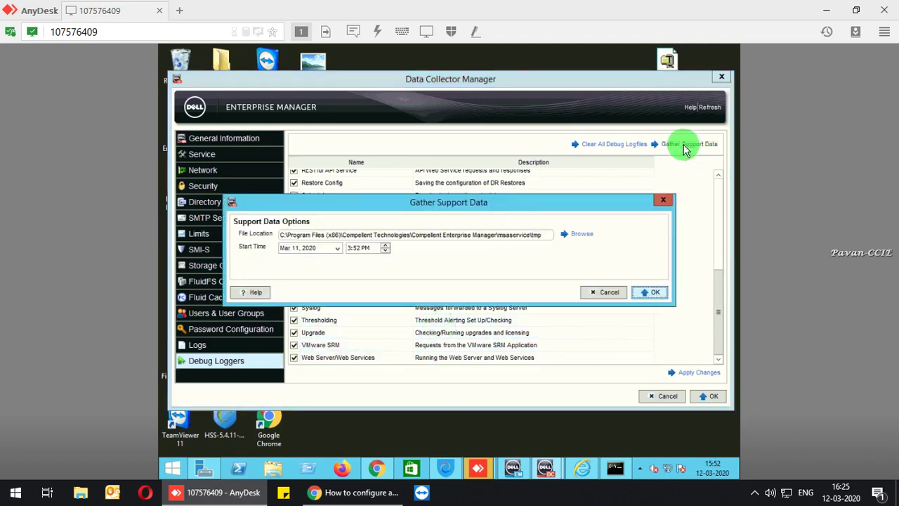
pyautogui.click(580, 235)
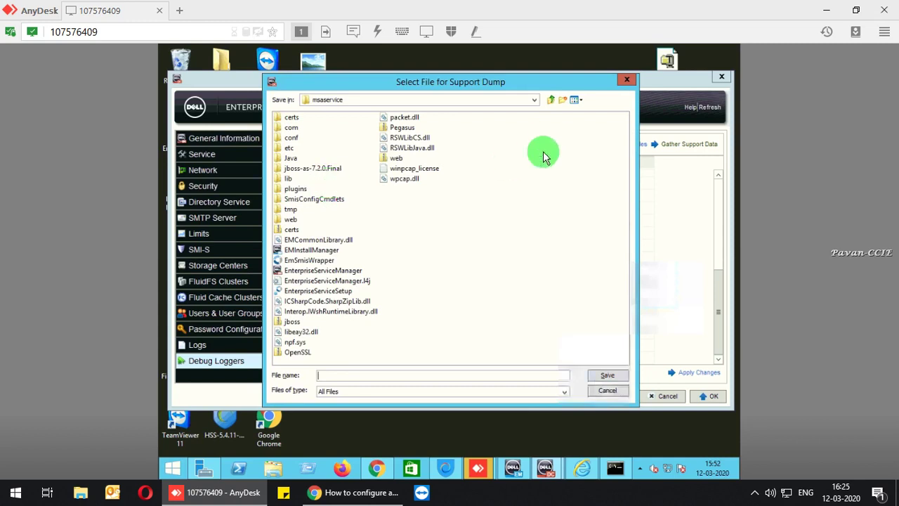
pyautogui.click(535, 100)
pyautogui.scroll(5, 367, 155)
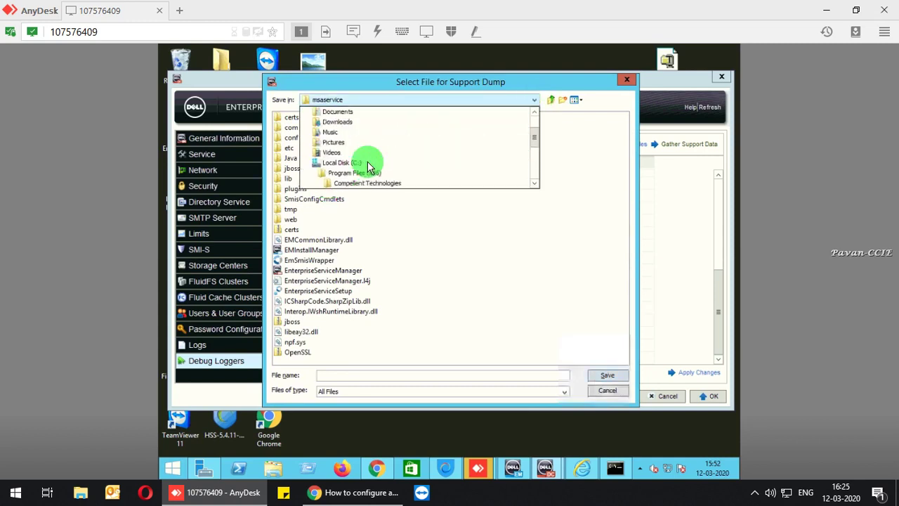
pyautogui.click(330, 122)
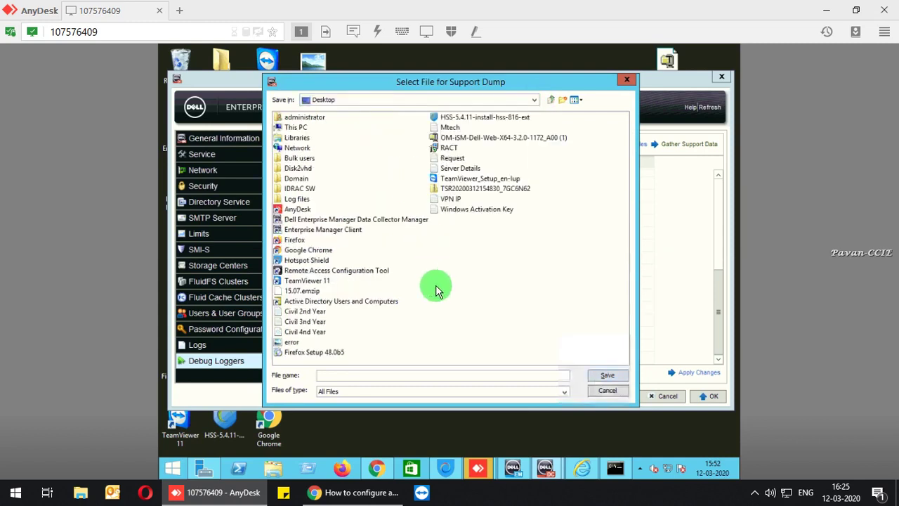
pyautogui.click(386, 374)
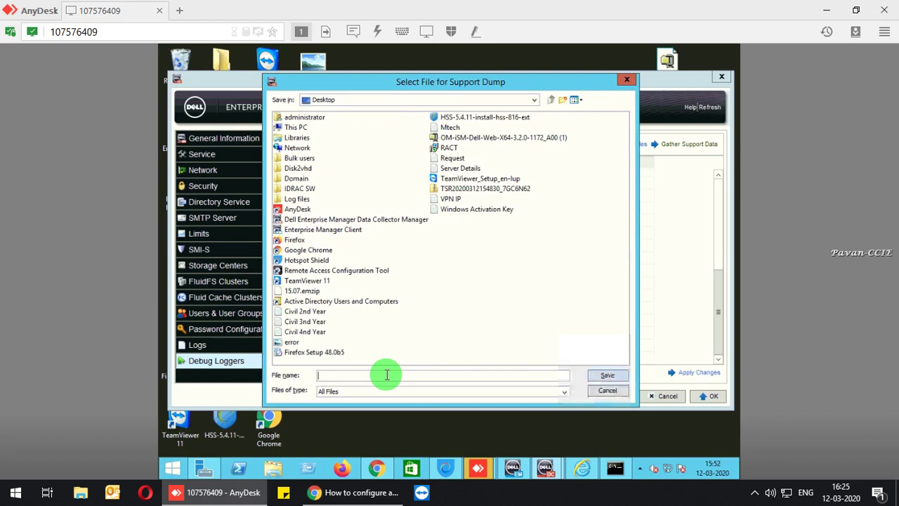
pyautogui.write('storager')
pyautogui.write('erver')
pyautogui.click(607, 375)
pyautogui.click(646, 294)
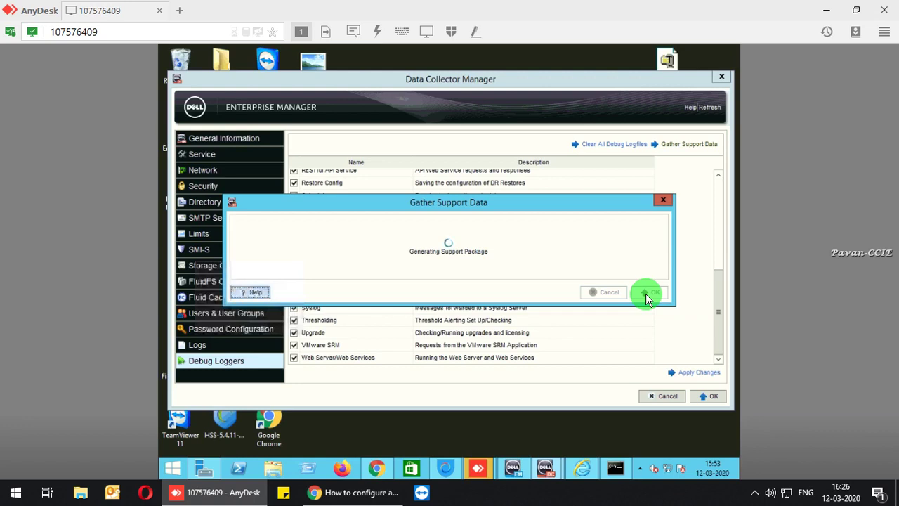
pyautogui.click(645, 293)
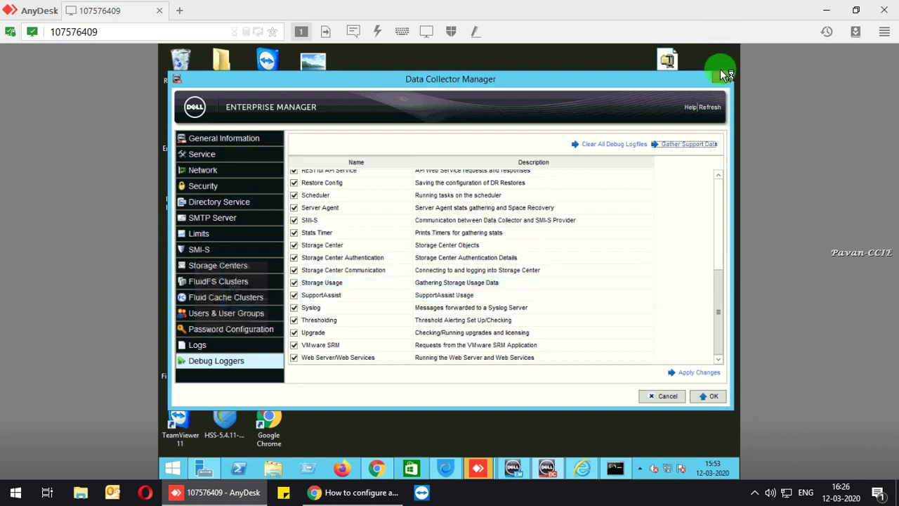
# Close Data Collector Manager, choose Run on the security warning, and close the WinZip Self-Extractor.
pyautogui.moveTo(600, 77); pyautogui.dragTo(415, 213)
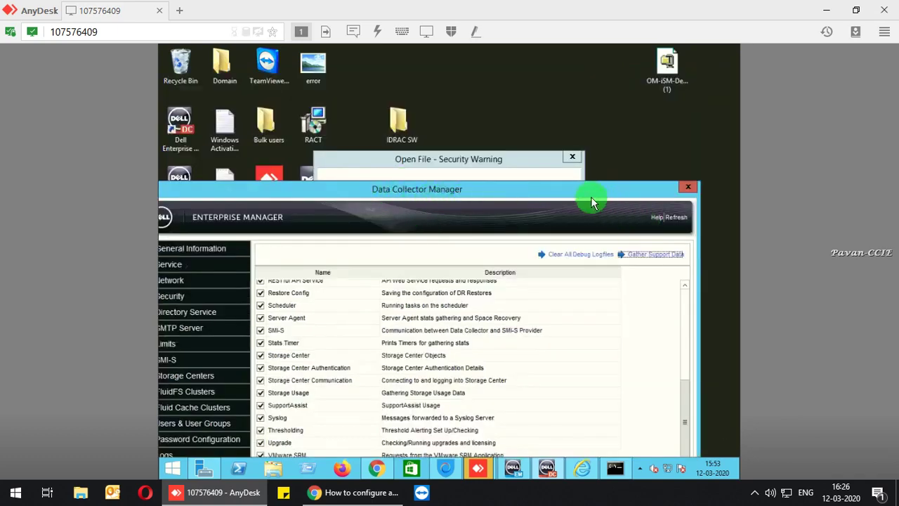
pyautogui.moveTo(588, 195); pyautogui.dragTo(622, 130)
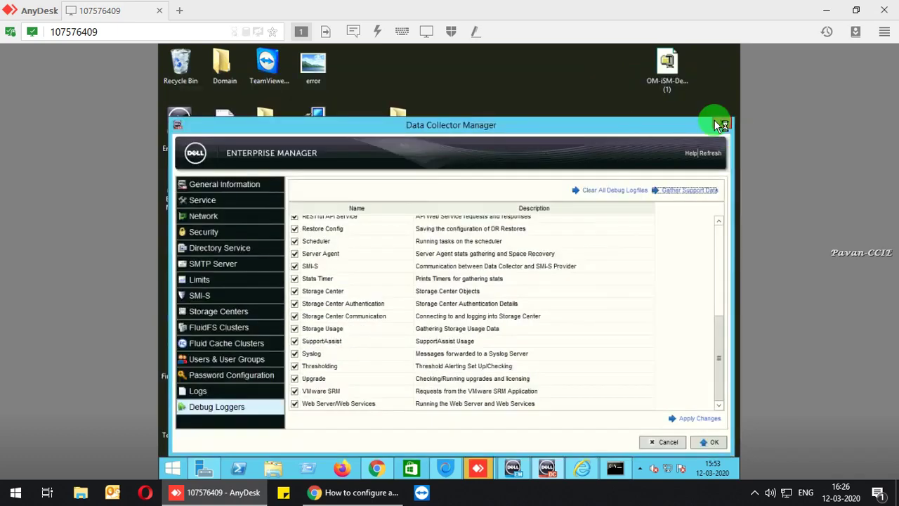
pyautogui.click(717, 124)
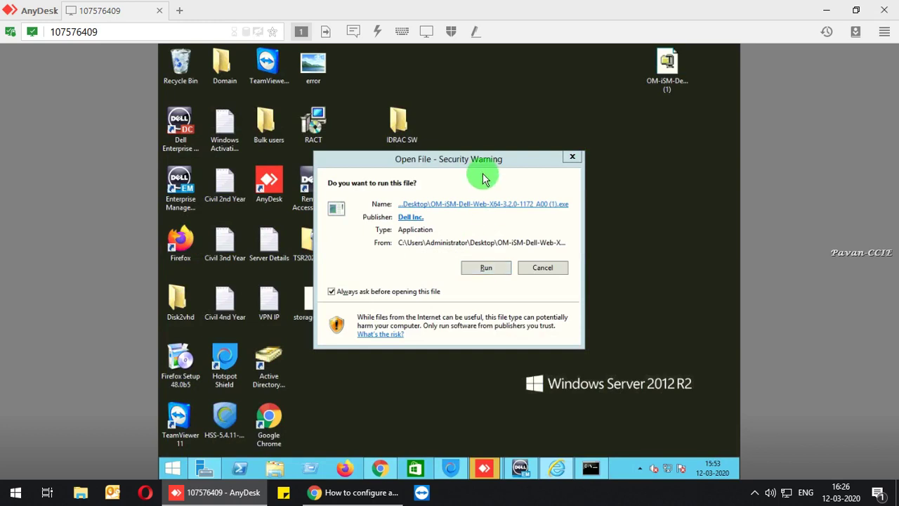
pyautogui.click(481, 256)
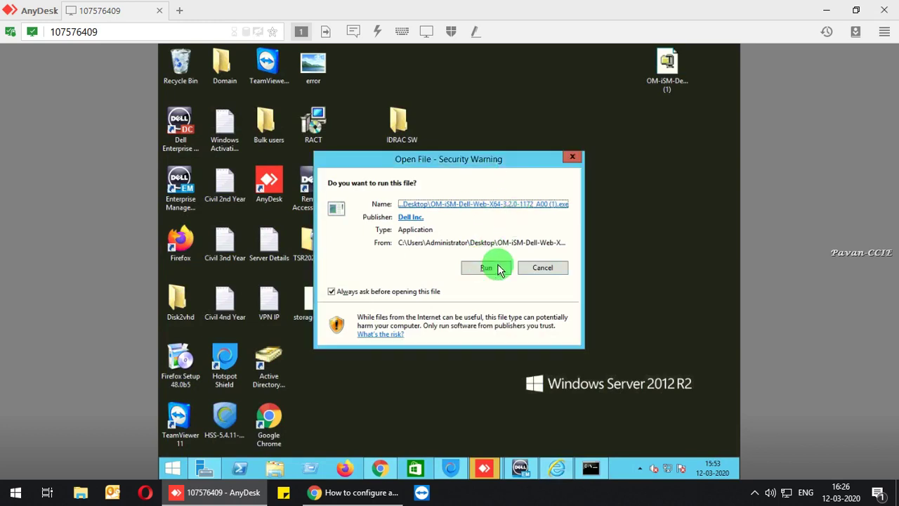
pyautogui.click(492, 267)
pyautogui.click(537, 203)
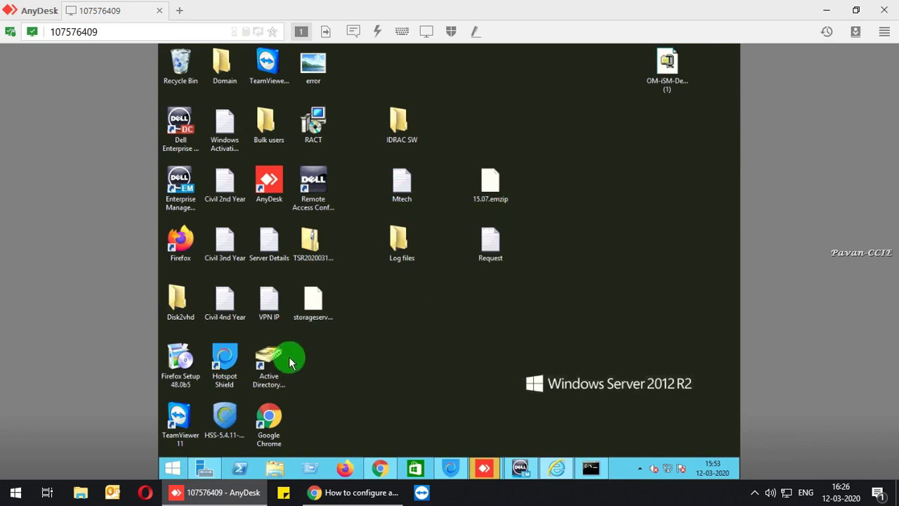
pyautogui.rightClick(317, 314)
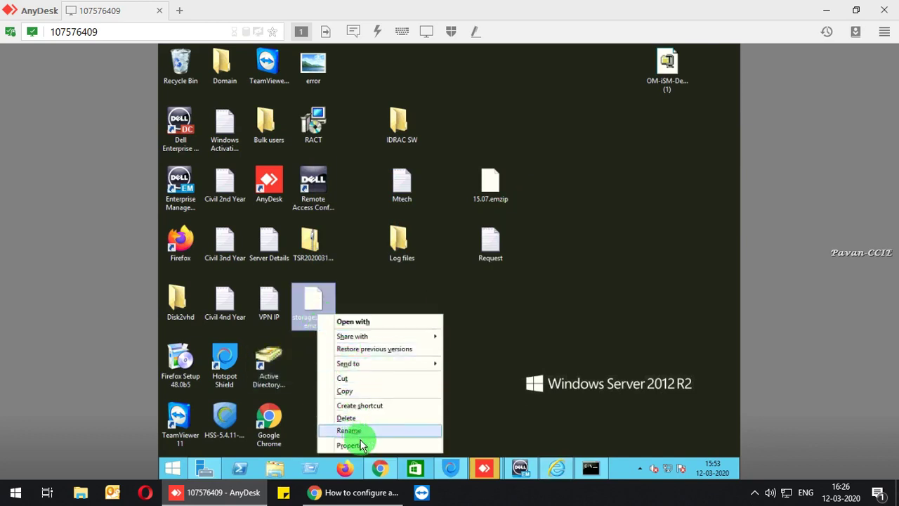
pyautogui.click(351, 444)
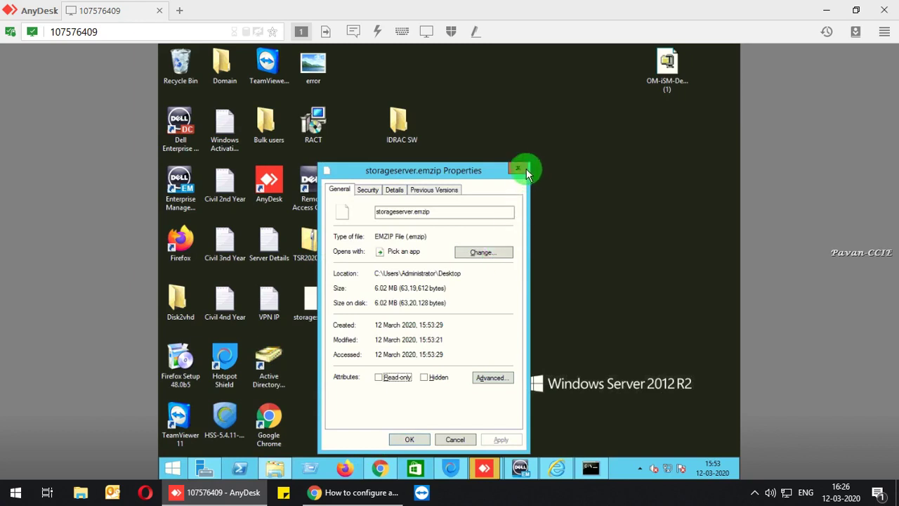
pyautogui.click(519, 169)
pyautogui.click(316, 303)
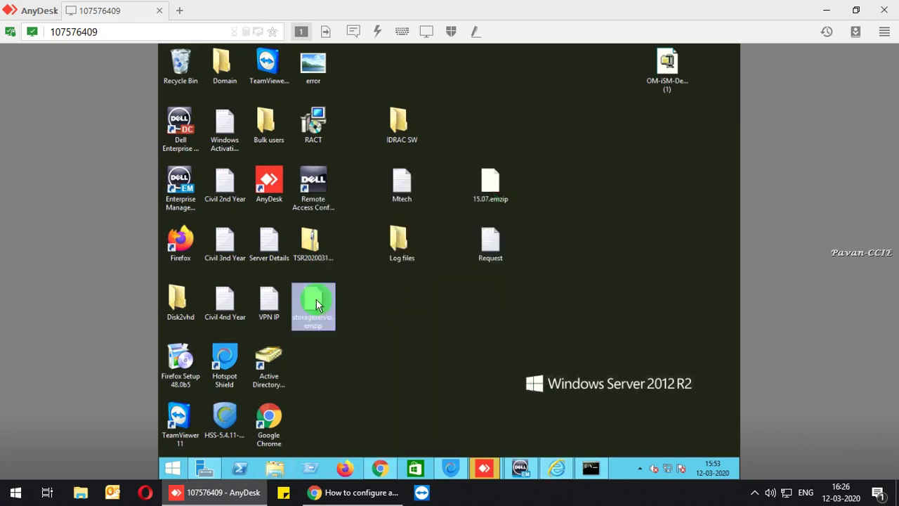
pyautogui.click(401, 258)
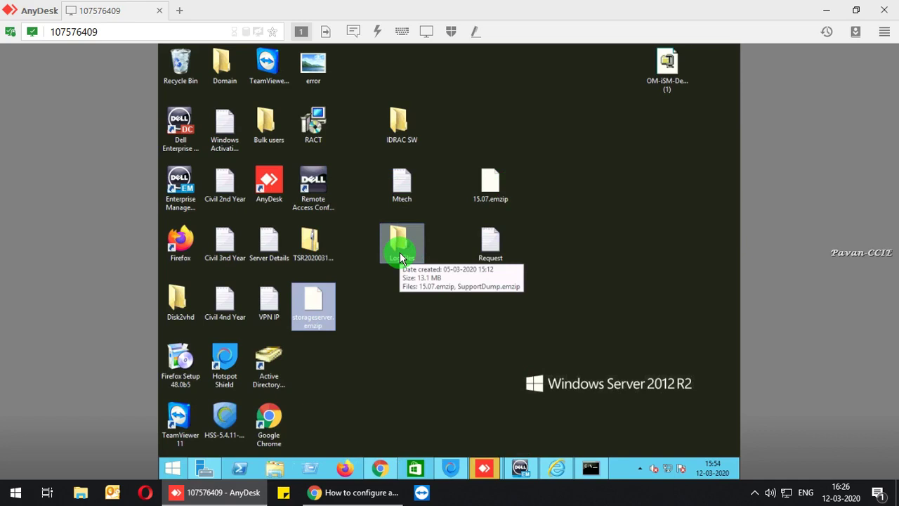
pyautogui.doubleClick(400, 258)
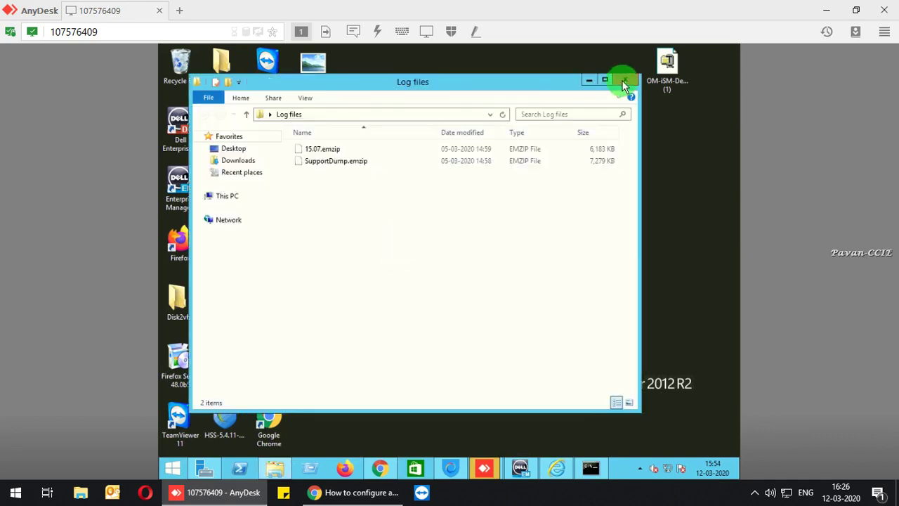
pyautogui.click(624, 83)
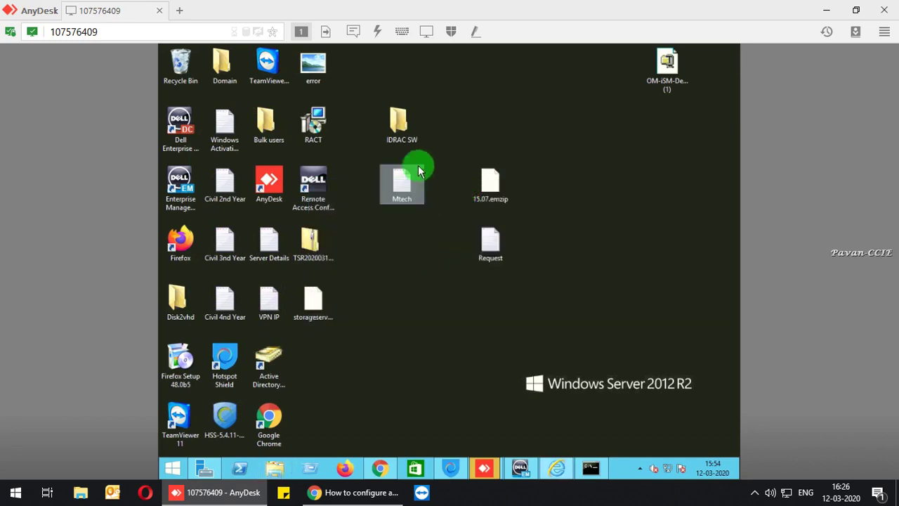
pyautogui.rightClick(667, 83)
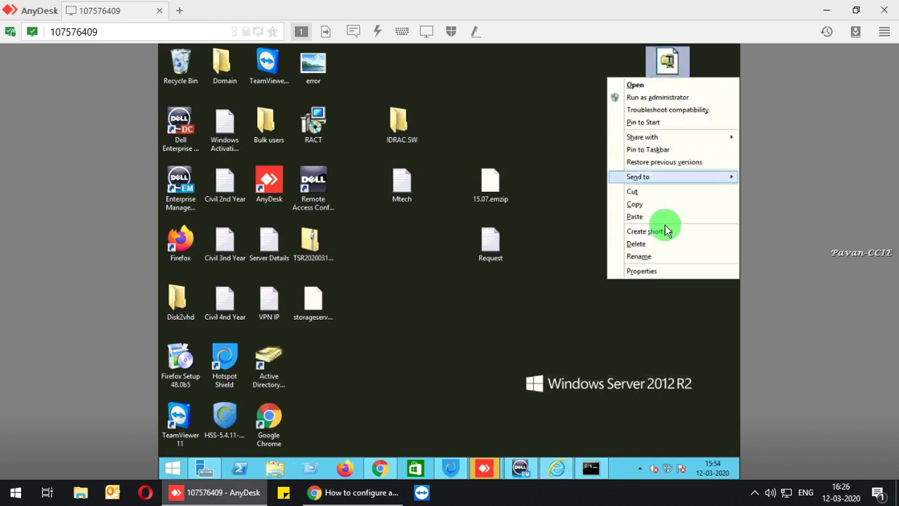
pyautogui.click(650, 275)
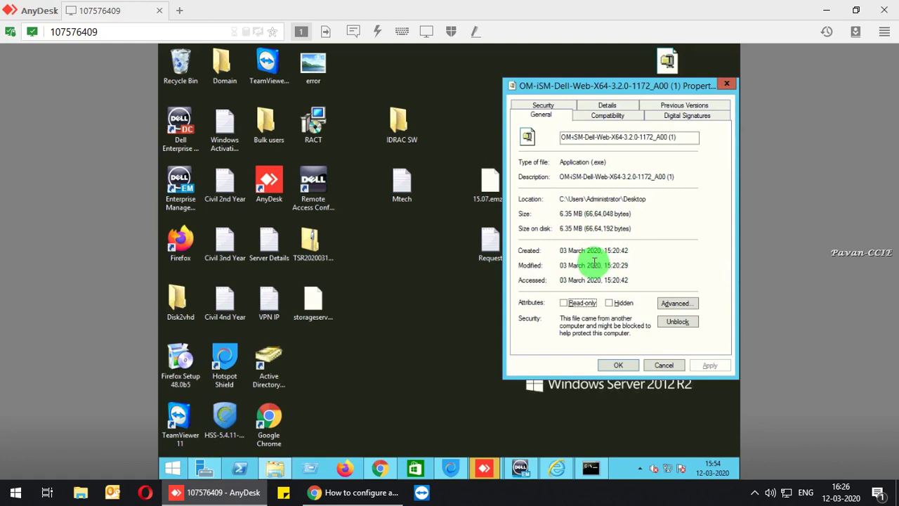
pyautogui.click(667, 366)
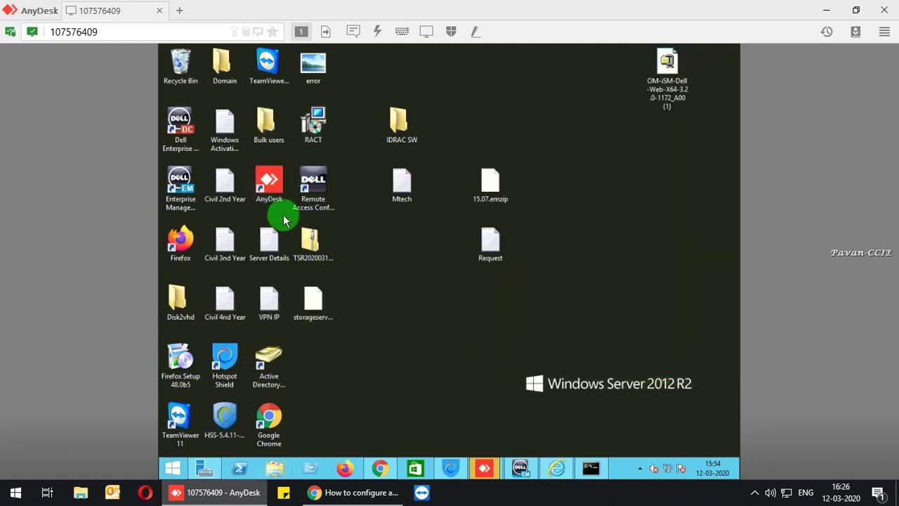
# Load the iDRAC8 login page at 169.254.0.1 in Internet Explorer.
pyautogui.click(379, 468)
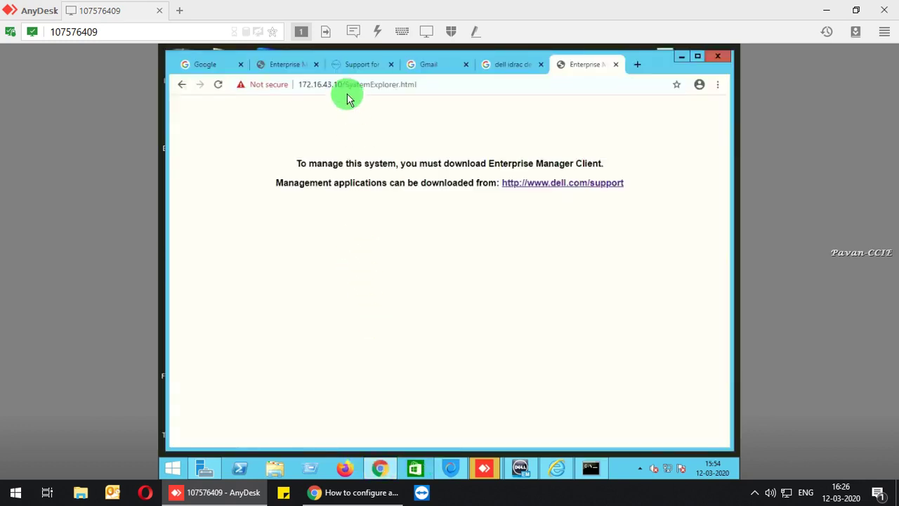
pyautogui.click(559, 468)
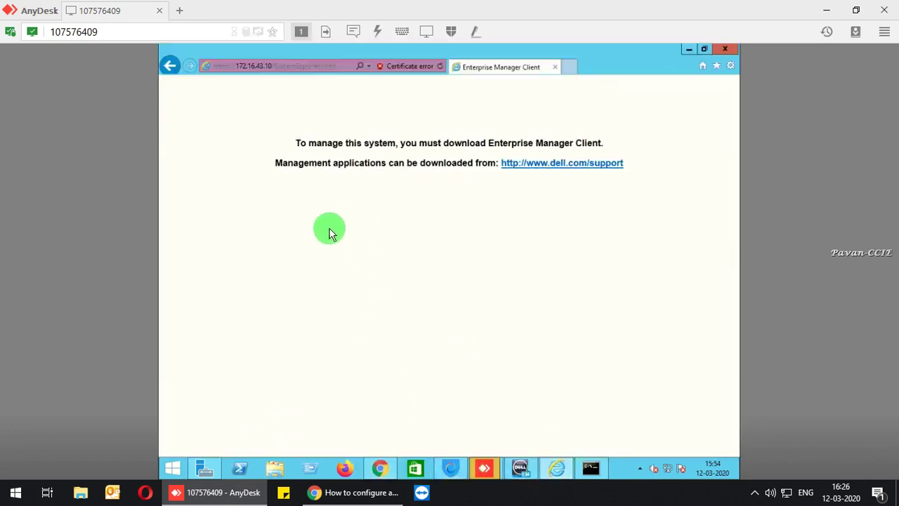
pyautogui.click(285, 67)
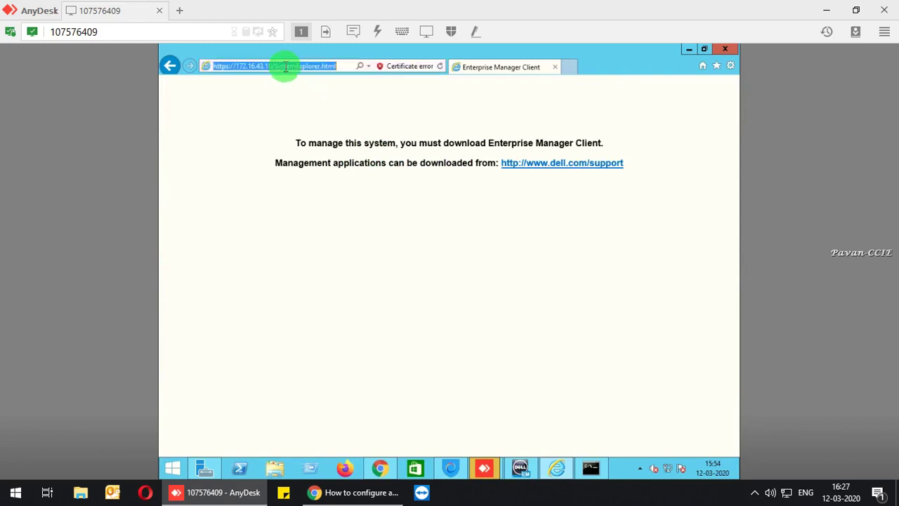
pyautogui.press('BackSpace')
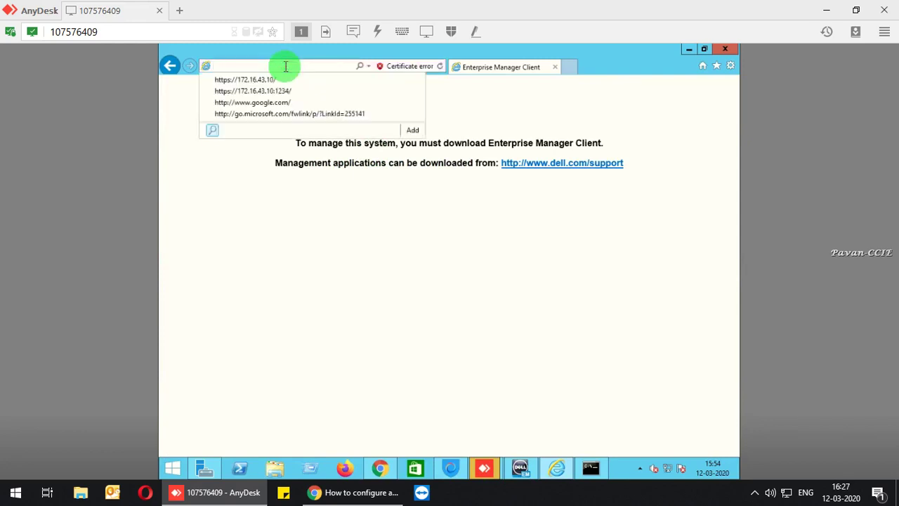
pyautogui.write('169.254.0.1/')
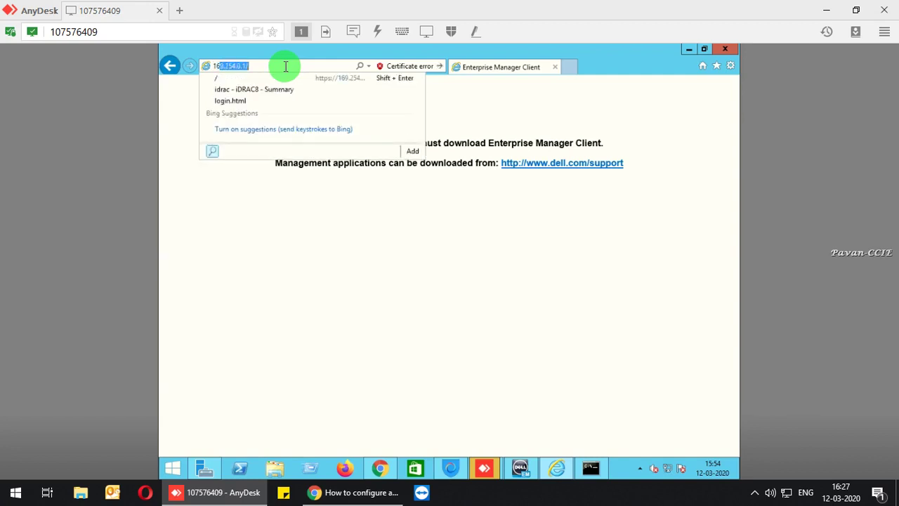
pyautogui.press('Return')
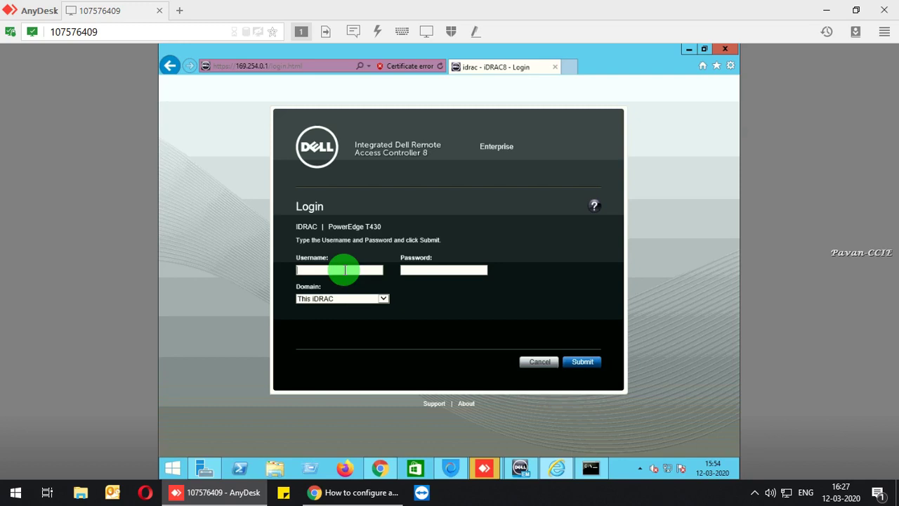
# Sign in as root with its password on the second domain, then dismiss the RAC0212 error.
pyautogui.write('root')
pyautogui.press('Tab')
pyautogui.write('calvin')
pyautogui.click(372, 298)
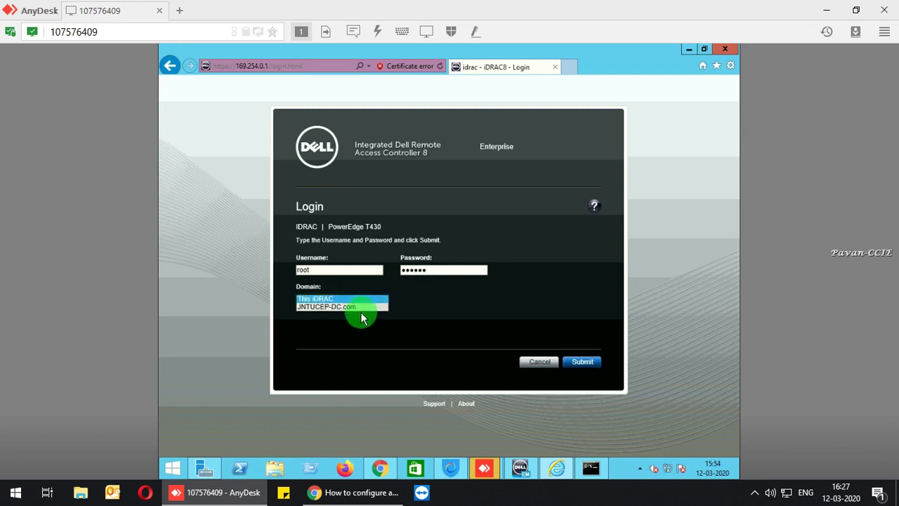
pyautogui.click(361, 307)
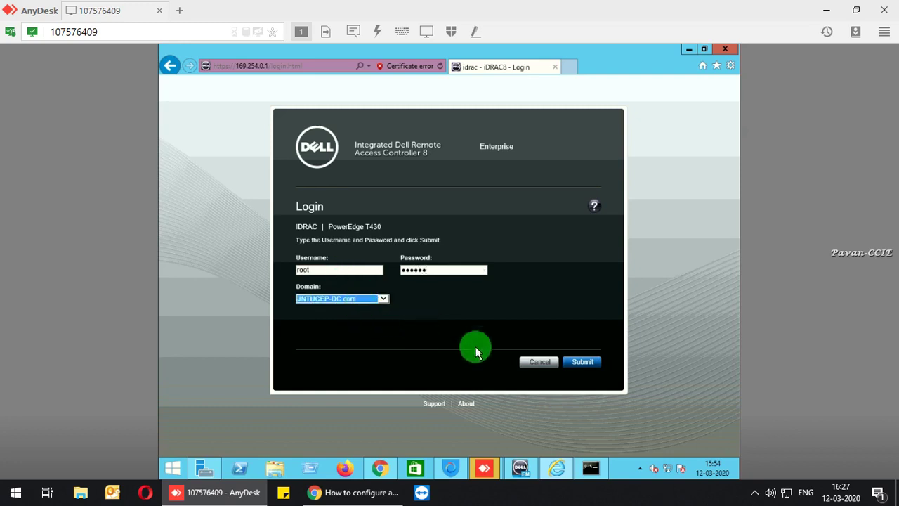
pyautogui.click(589, 359)
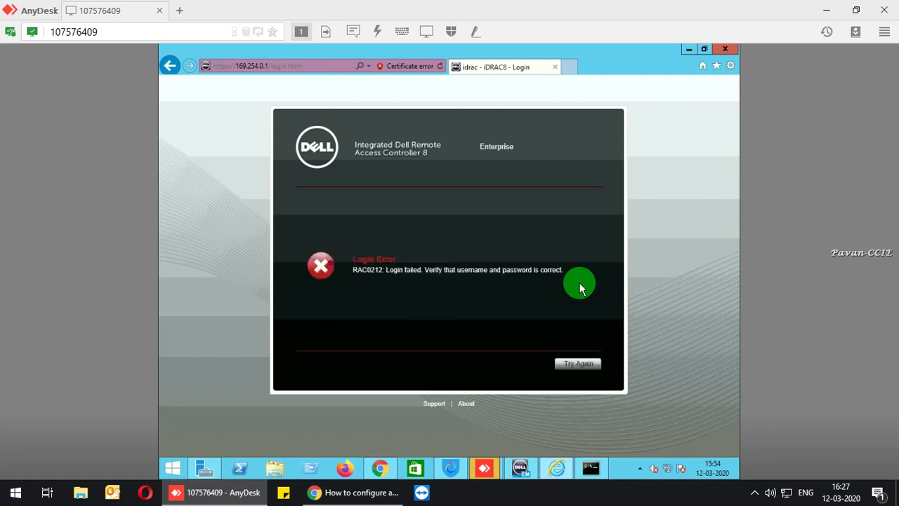
pyautogui.click(570, 368)
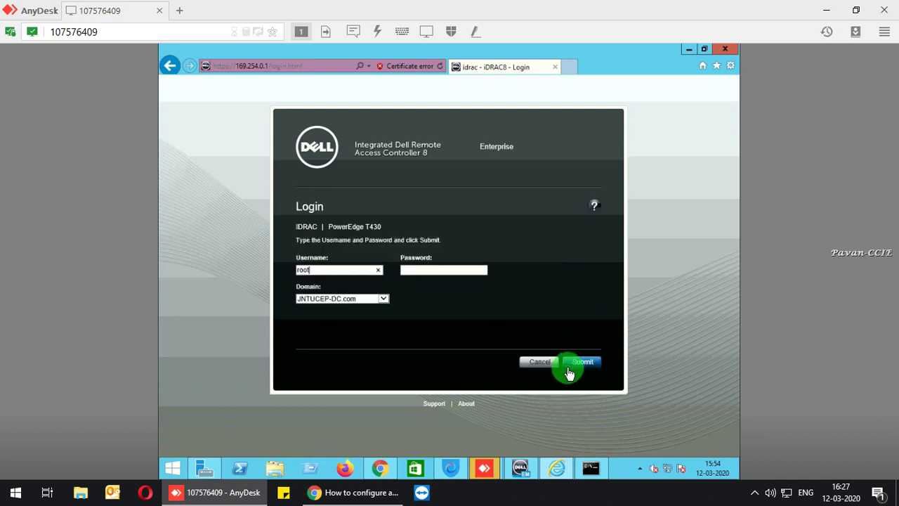
# Retry the iDRAC8 sign-in as Administrator with its password, then close the browser after it fails.
pyautogui.moveTo(297, 269); pyautogui.dragTo(314, 271)
pyautogui.doubleClick(314, 277)
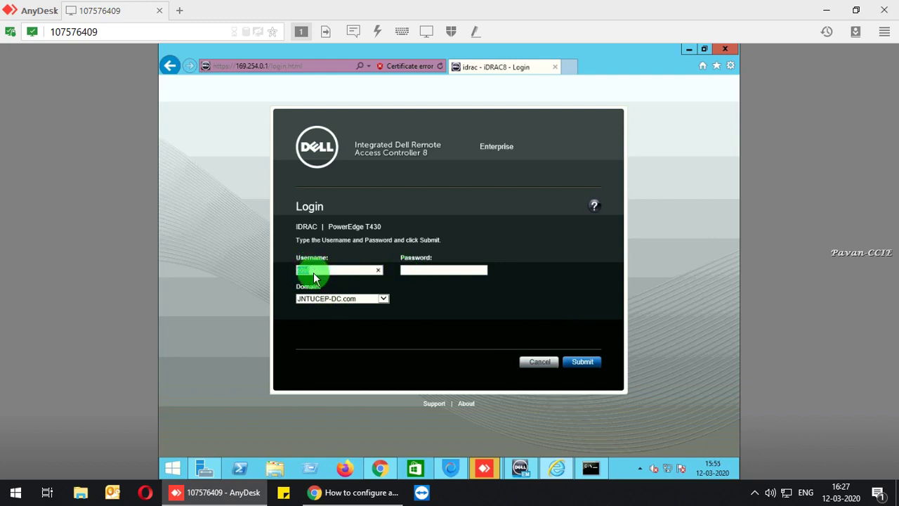
pyautogui.press('BackSpace')
pyautogui.write('a')
pyautogui.press('BackSpace')
pyautogui.write('Administrator')
pyautogui.press('Tab')
pyautogui.write('••••••••••')
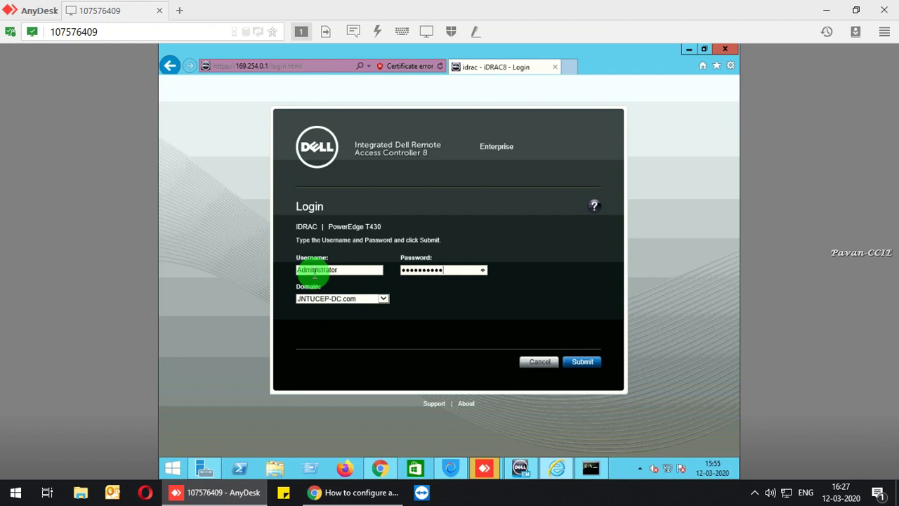
pyautogui.write('••••')
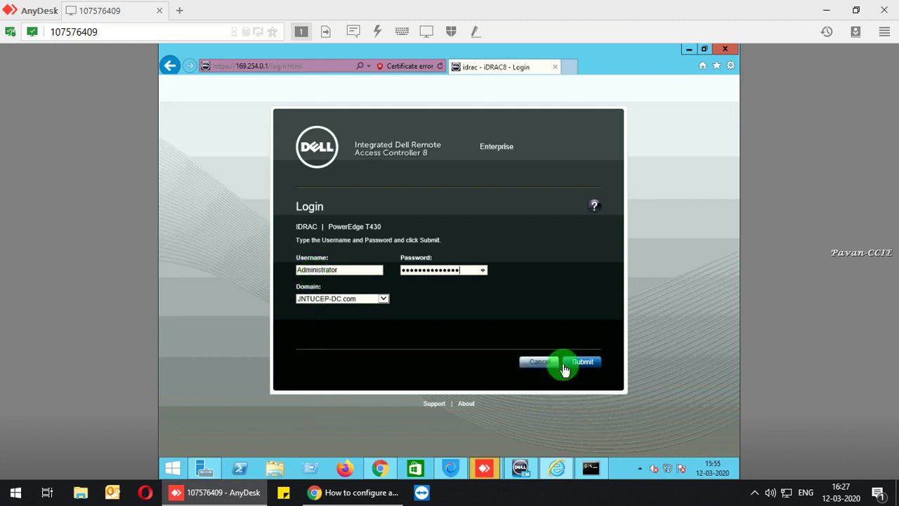
pyautogui.click(565, 363)
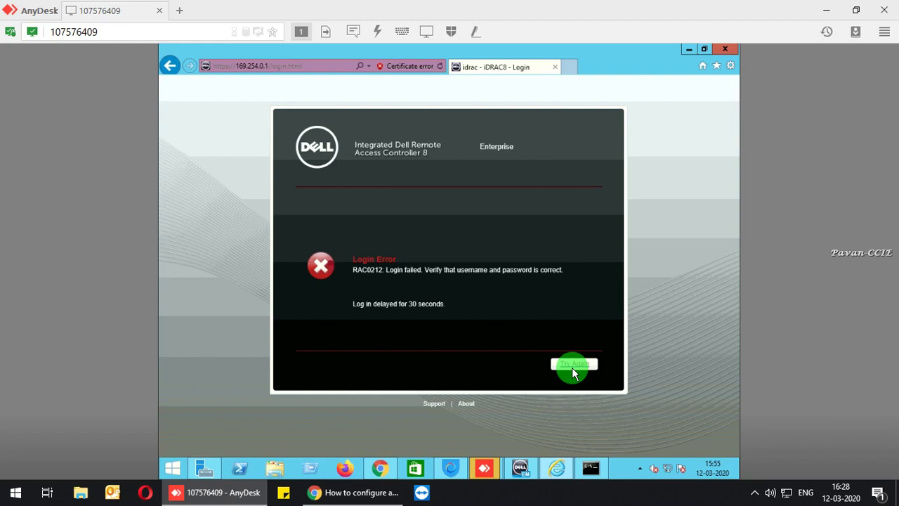
pyautogui.click(572, 367)
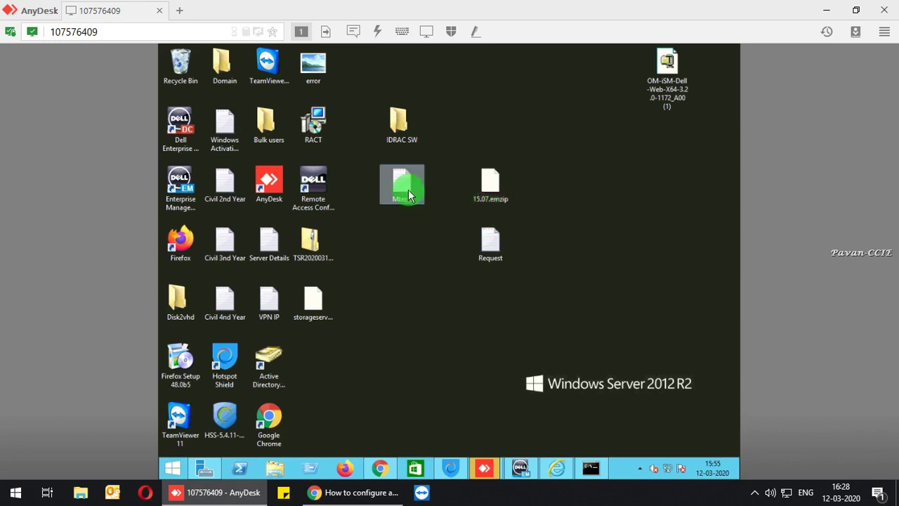
pyautogui.click(284, 451)
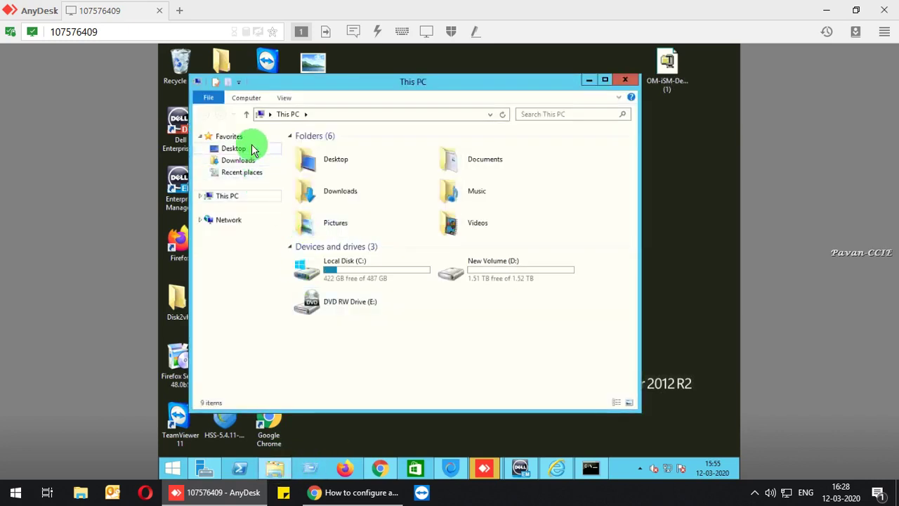
pyautogui.click(230, 139)
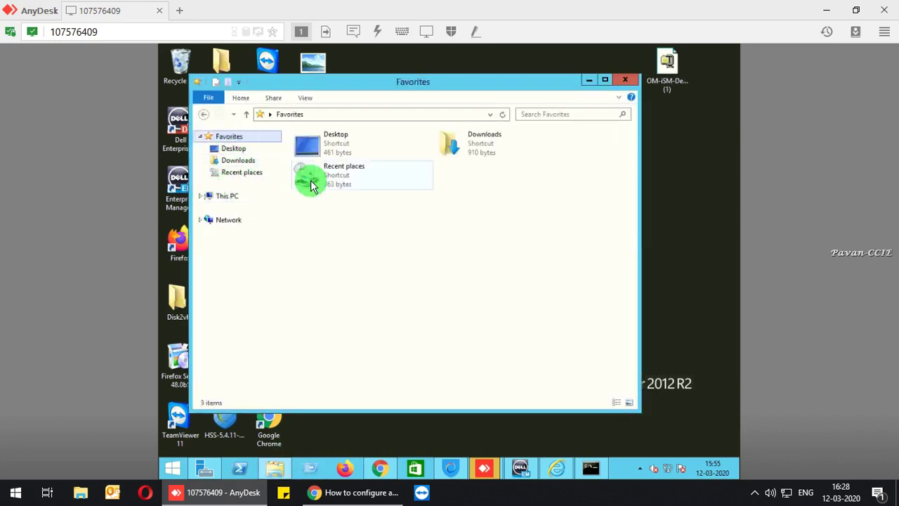
pyautogui.click(228, 199)
pyautogui.doubleClick(367, 278)
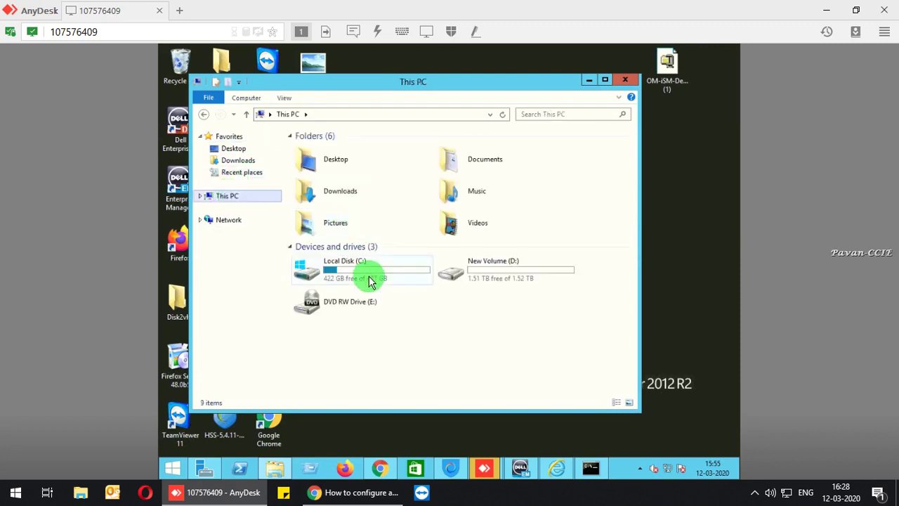
pyautogui.click(342, 186)
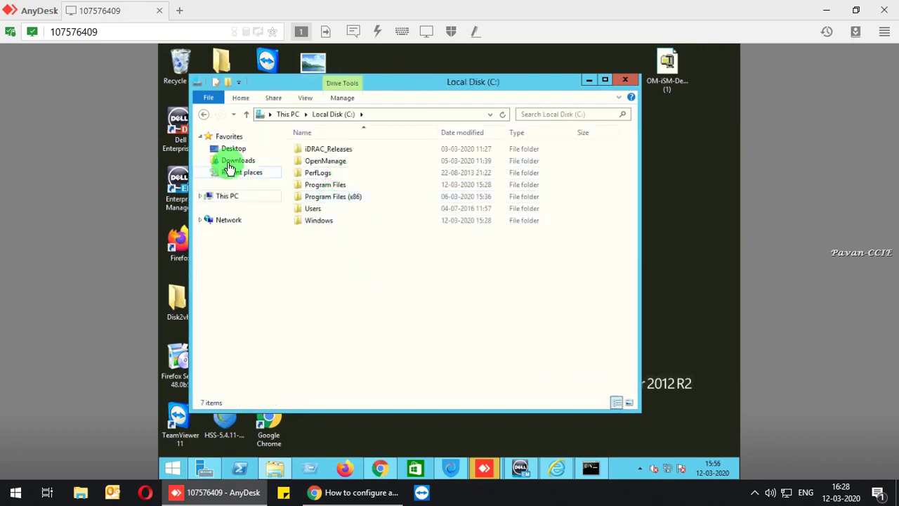
pyautogui.click(235, 160)
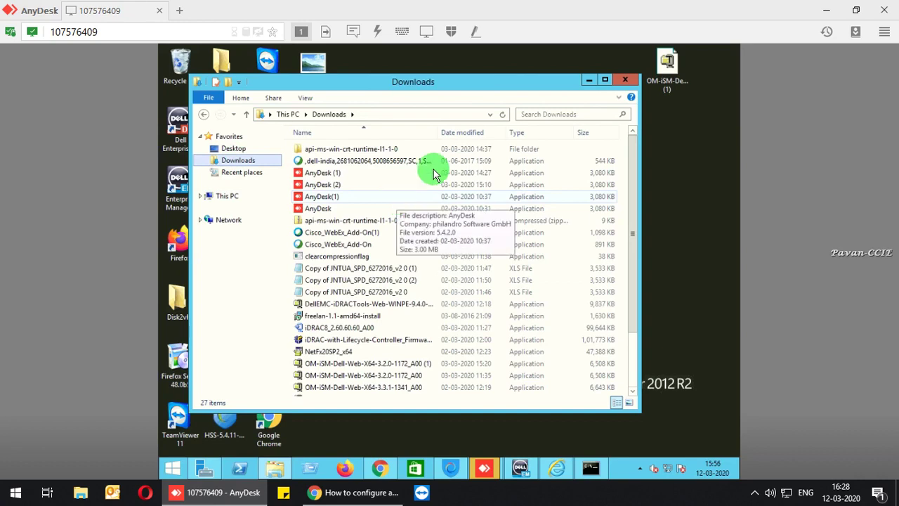
pyautogui.click(625, 79)
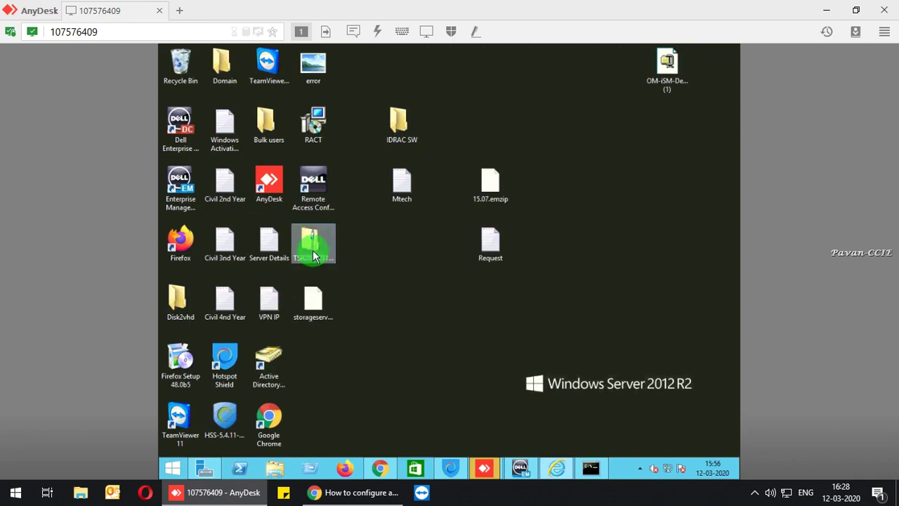
# Check the TSR zip's properties, confirming it was created 12 March 2020, 15:49:13.
pyautogui.rightClick(313, 256)
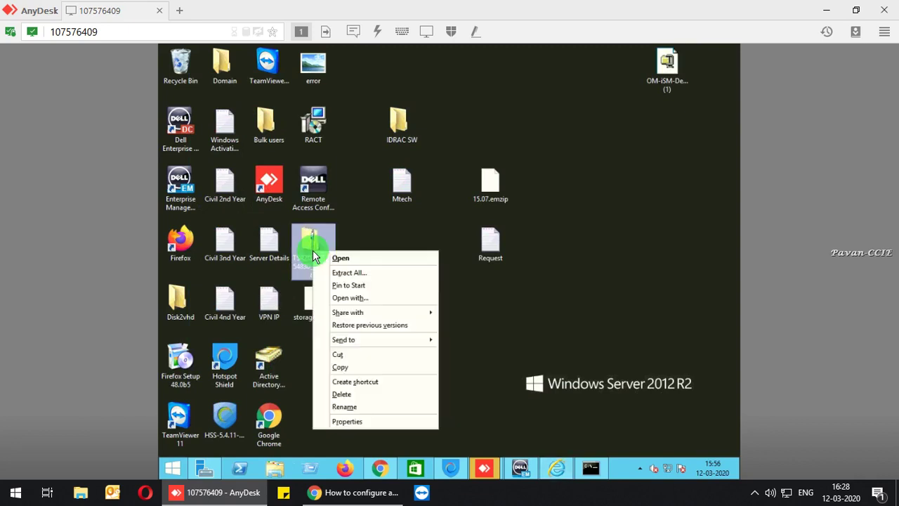
pyautogui.click(371, 421)
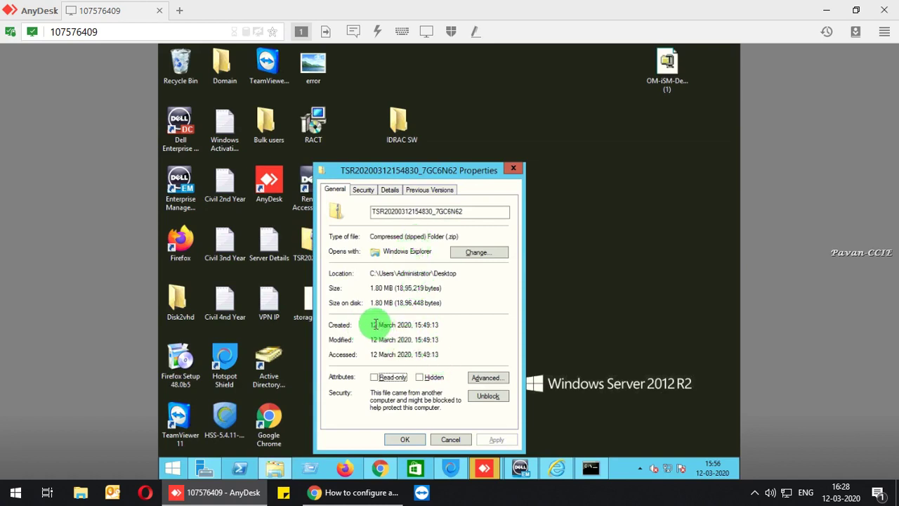
pyautogui.moveTo(371, 325); pyautogui.dragTo(498, 343)
pyautogui.click(498, 343)
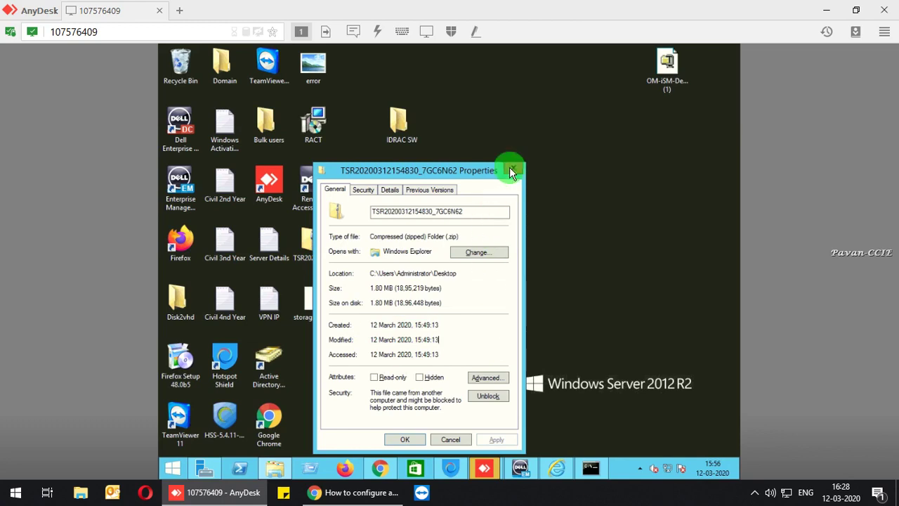
pyautogui.click(513, 169)
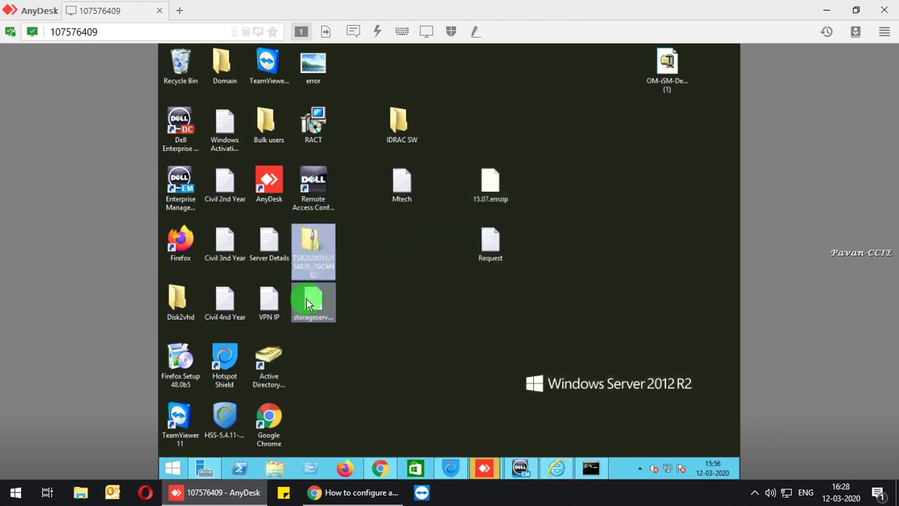
# Copy the TSR zip and storageserver.emzip together, then minimize the AnyDesk session.
pyautogui.keyDown('ctrl'); pyautogui.click(311, 302); pyautogui.keyUp('ctrl')
pyautogui.rightClick(307, 303)
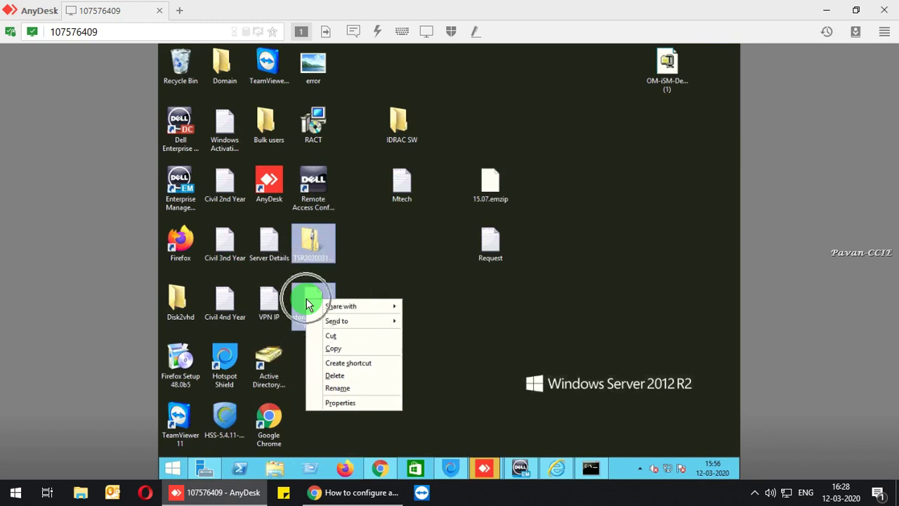
pyautogui.click(327, 347)
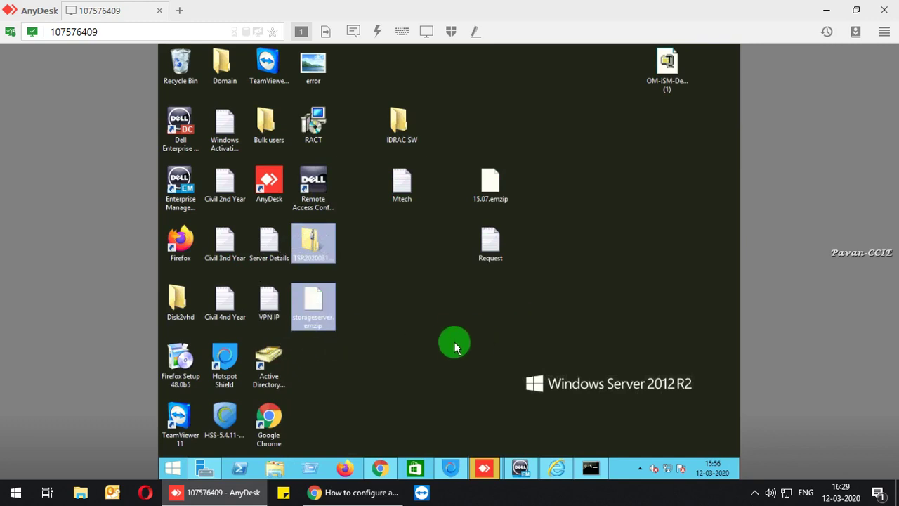
pyautogui.click(827, 10)
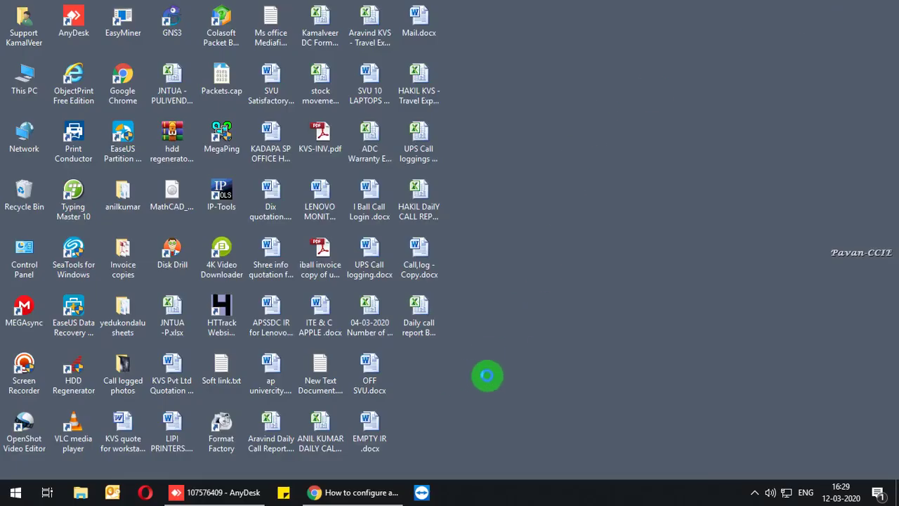
# Create a folder on the local desktop, keeping the default name 'New folder'.
pyautogui.rightClick(457, 379)
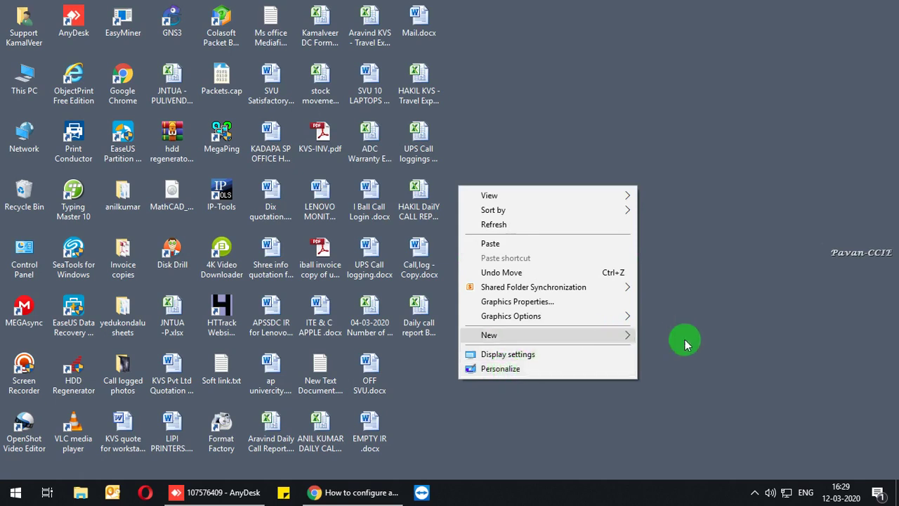
pyautogui.moveTo(626, 335)
pyautogui.click(685, 171)
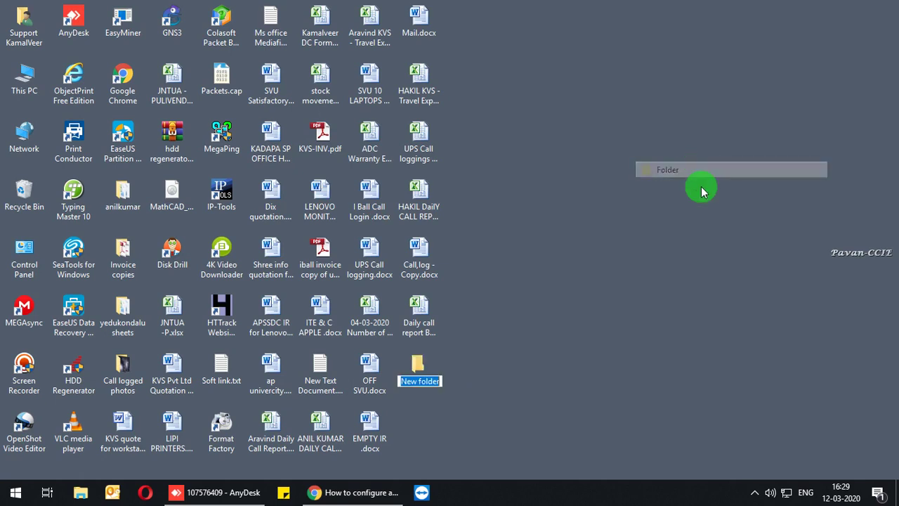
pyautogui.click(754, 492)
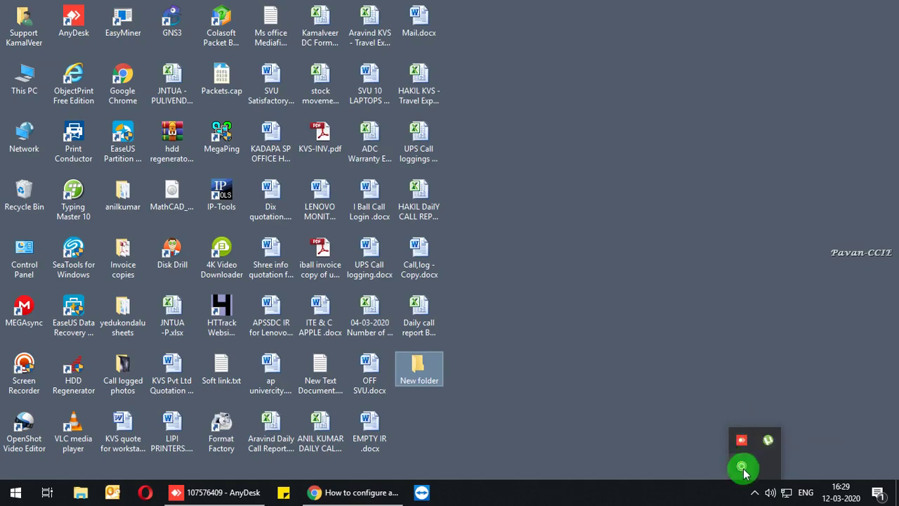